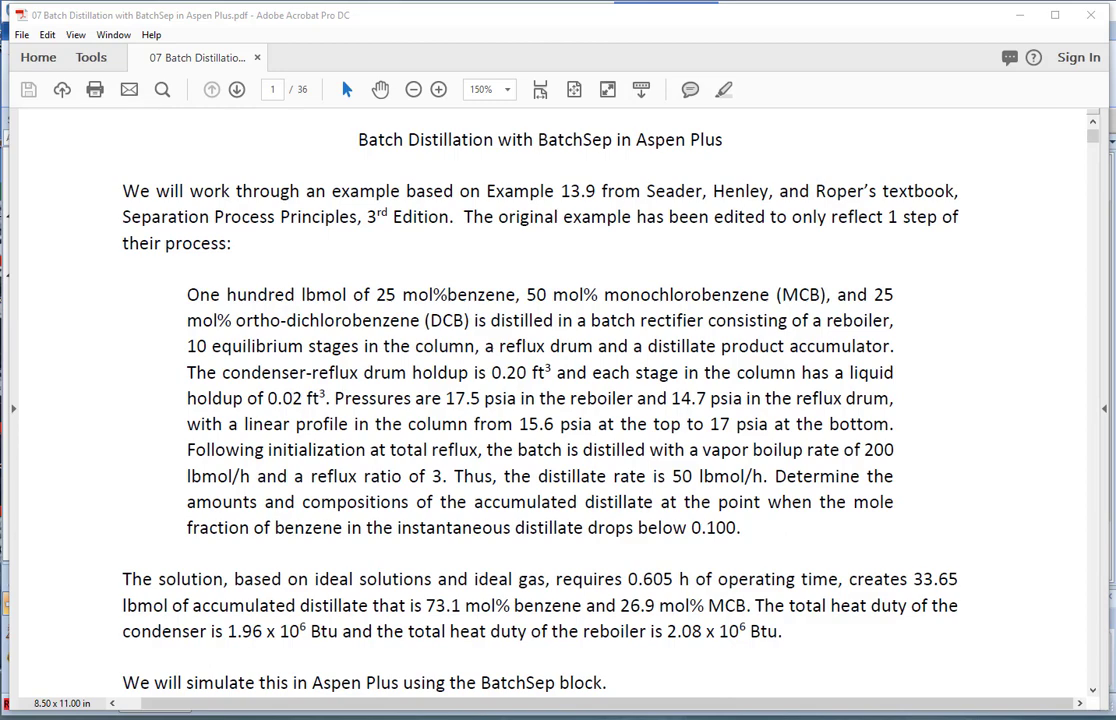
# Switch from the PDF to Aspen Plus and review the FEED stream's specifications before returning to the main flowsheet
pyautogui.click(1018, 20)
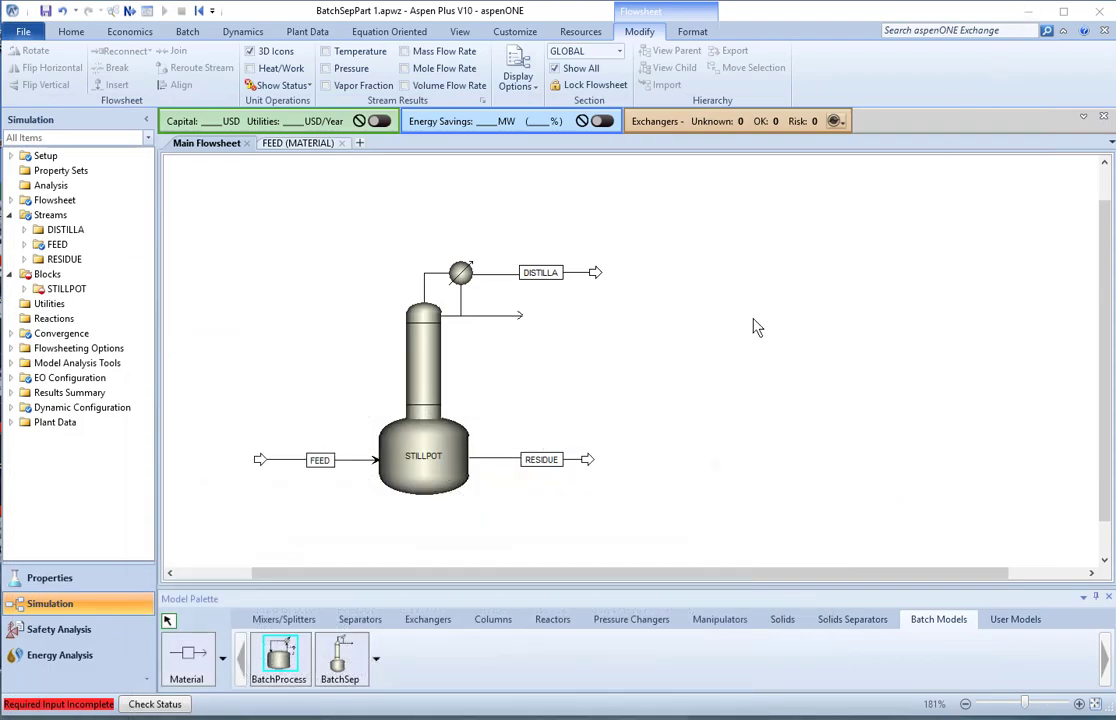
pyautogui.doubleClick(292, 463)
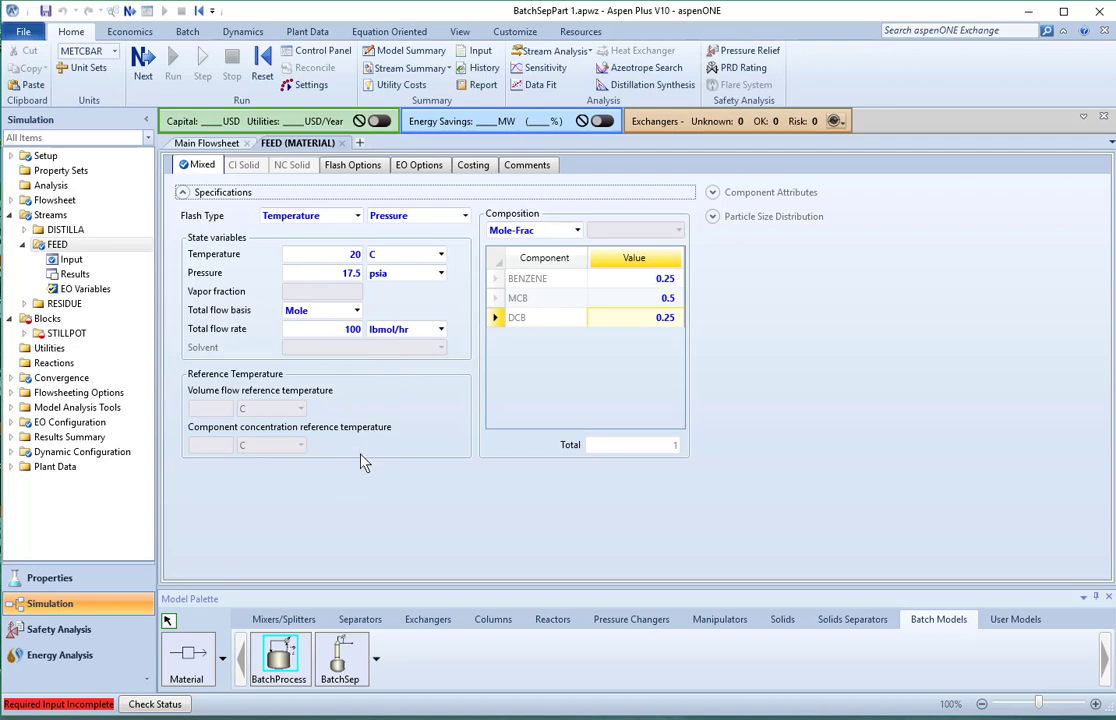
pyautogui.click(222, 143)
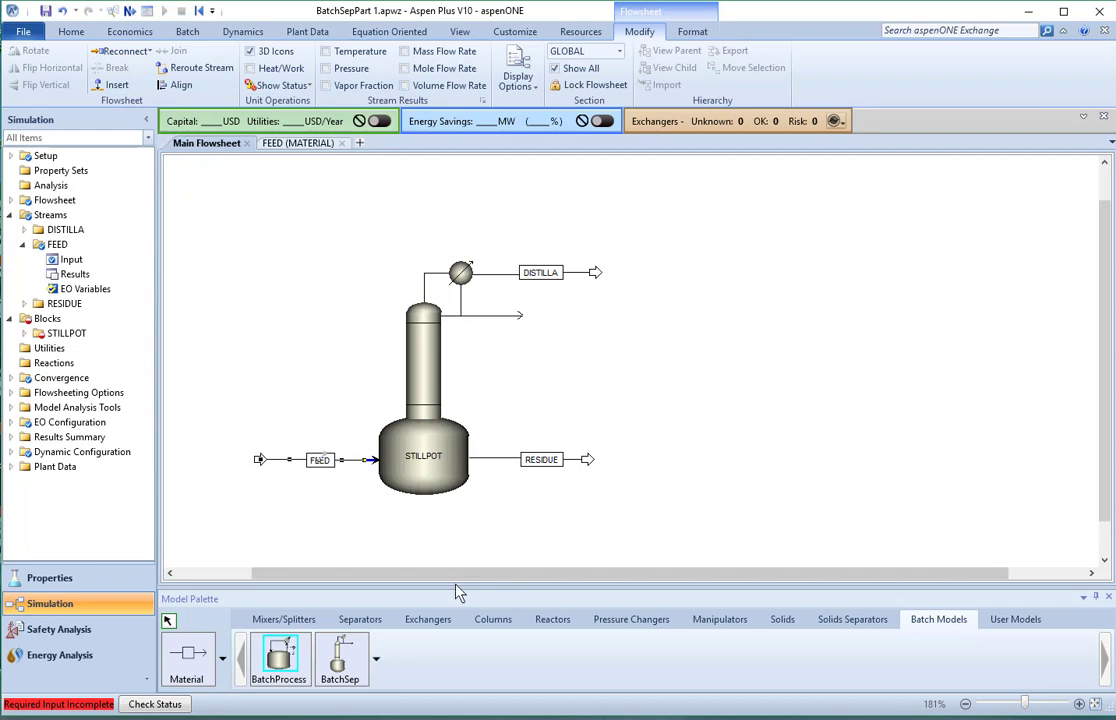
# Look through the column models and view the BatchSep block variants among the batch models
pyautogui.click(490, 619)
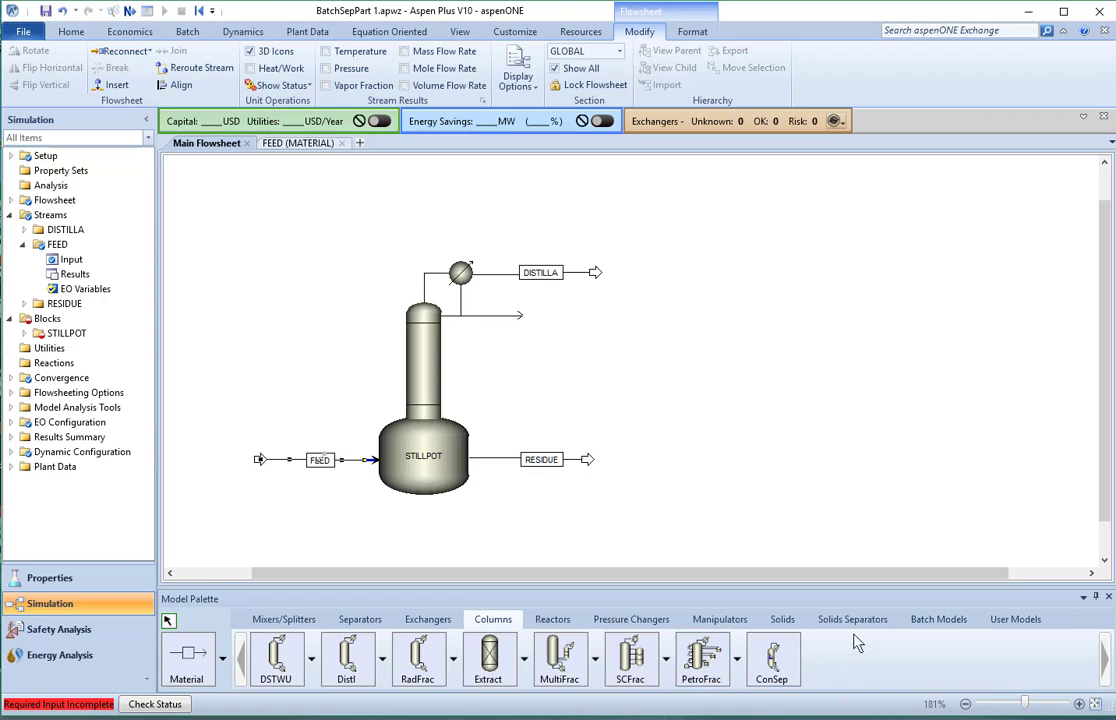
pyautogui.click(925, 619)
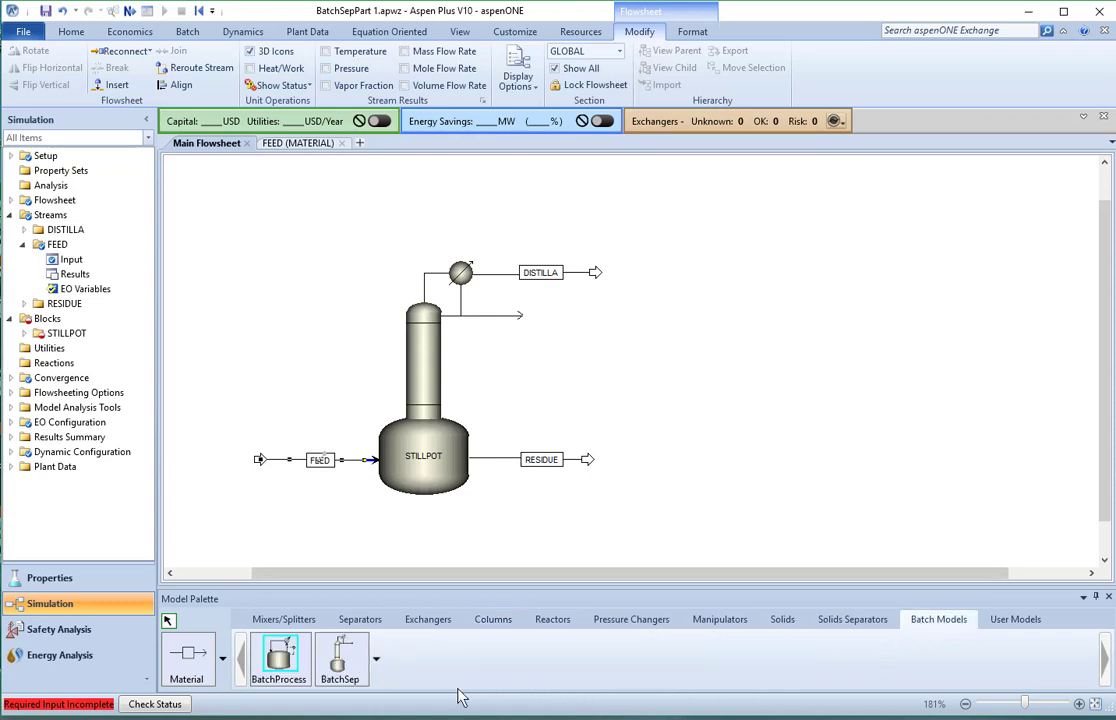
pyautogui.click(377, 662)
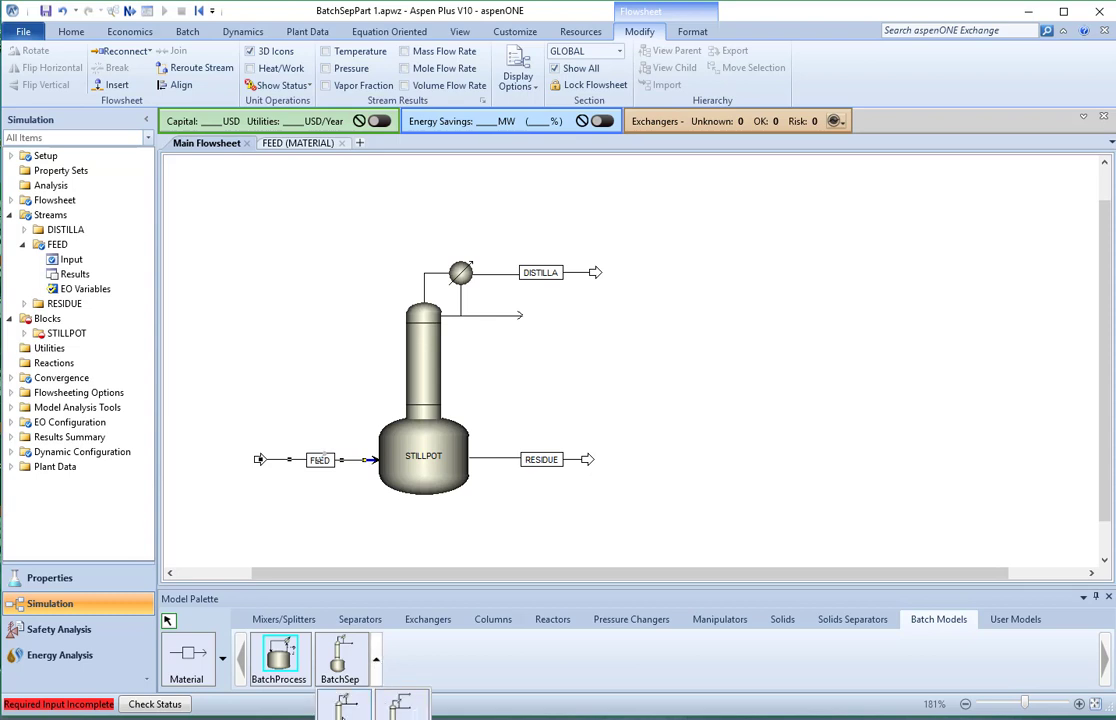
pyautogui.click(533, 503)
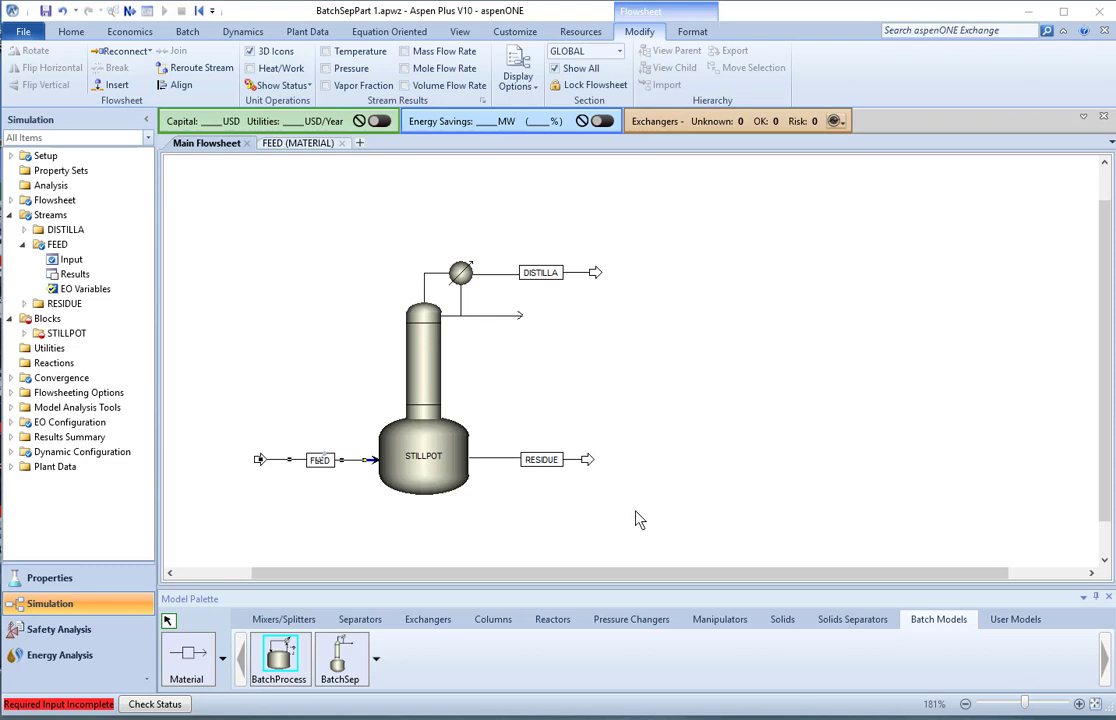
# Configure the STILLPOT block with 11 stages and Initial charge as its initial condition
pyautogui.click(440, 460)
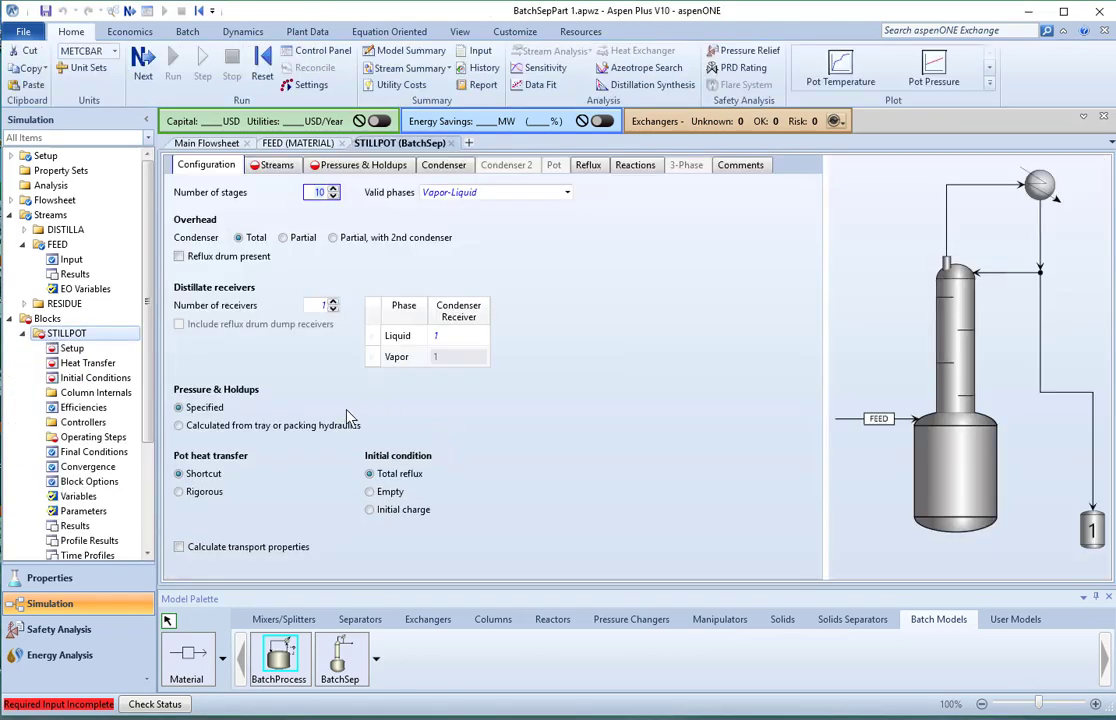
pyautogui.click(334, 191)
pyautogui.click(370, 510)
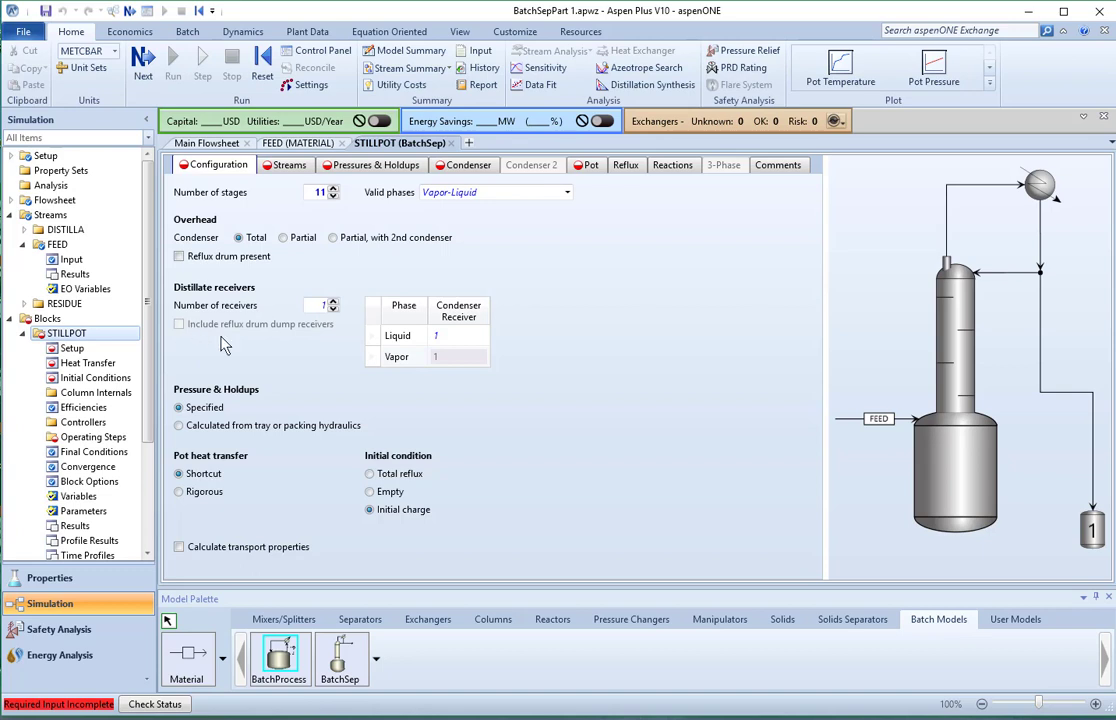
# Assign DISTILLA as the product stream of STILLPOT's distillate receiver 1
pyautogui.click(290, 168)
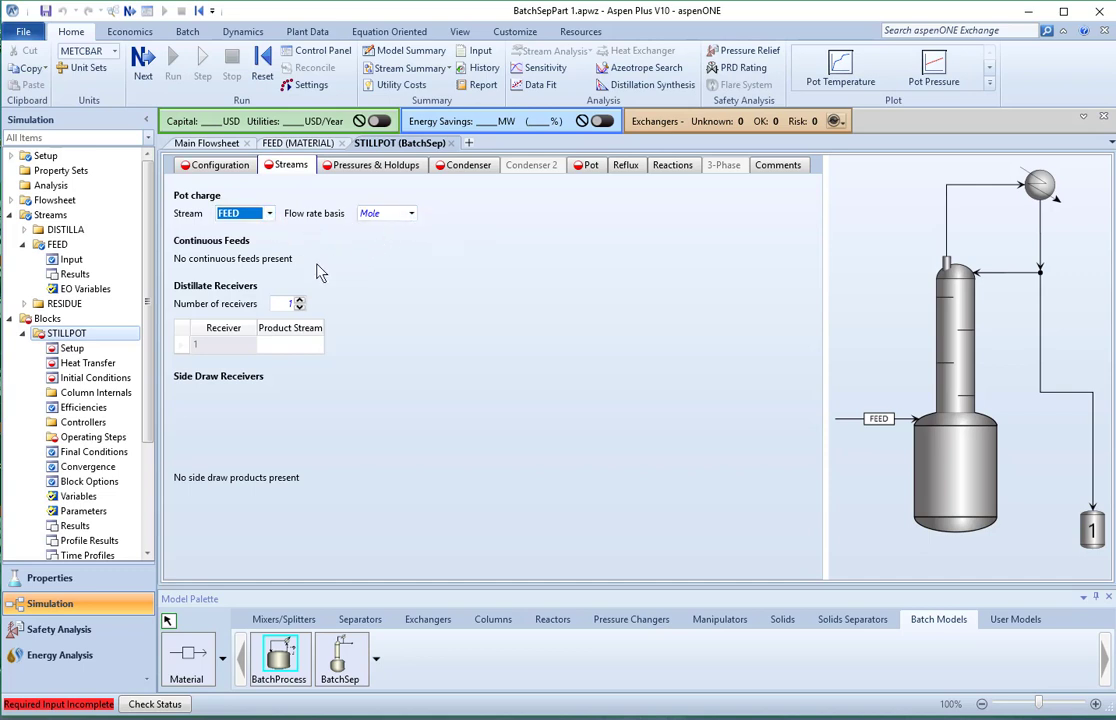
pyautogui.click(293, 347)
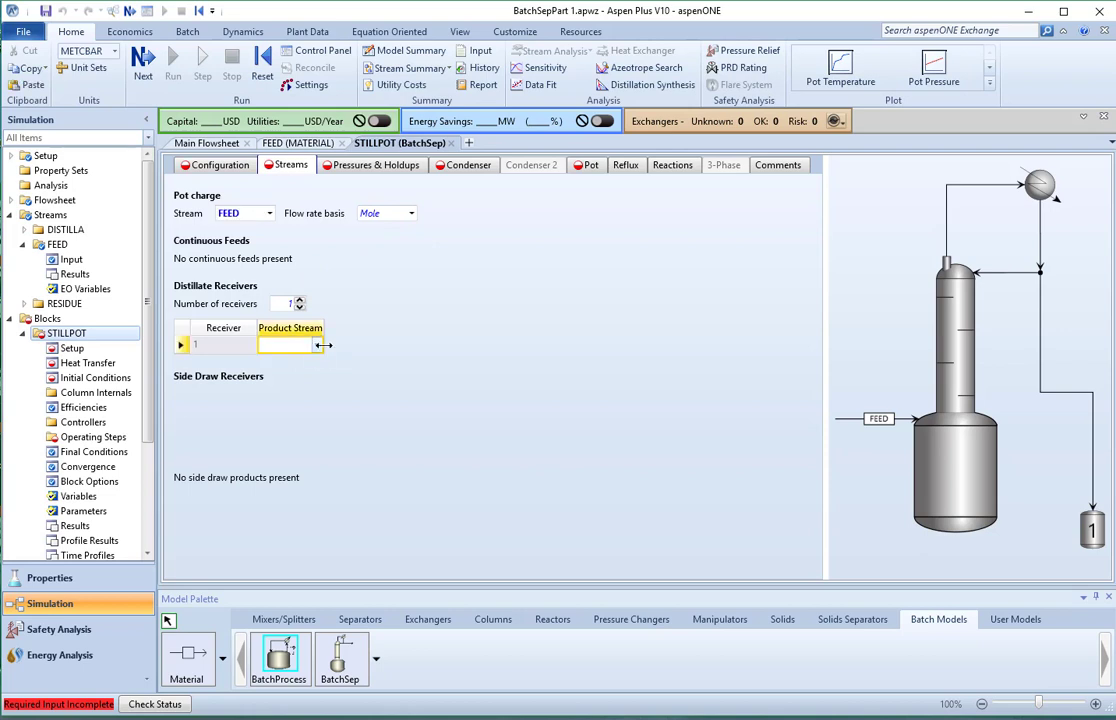
pyautogui.click(317, 346)
pyautogui.click(282, 361)
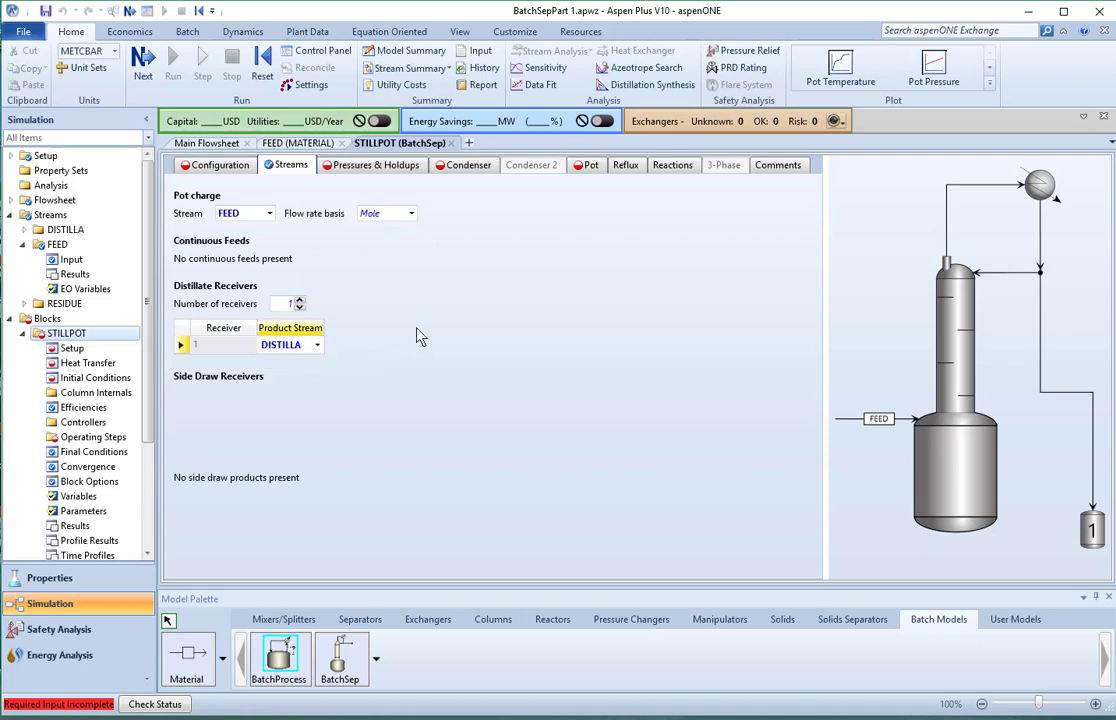
# Set STILLPOT's holdup basis to Vol and the stage holdup unit to cuft
pyautogui.click(372, 168)
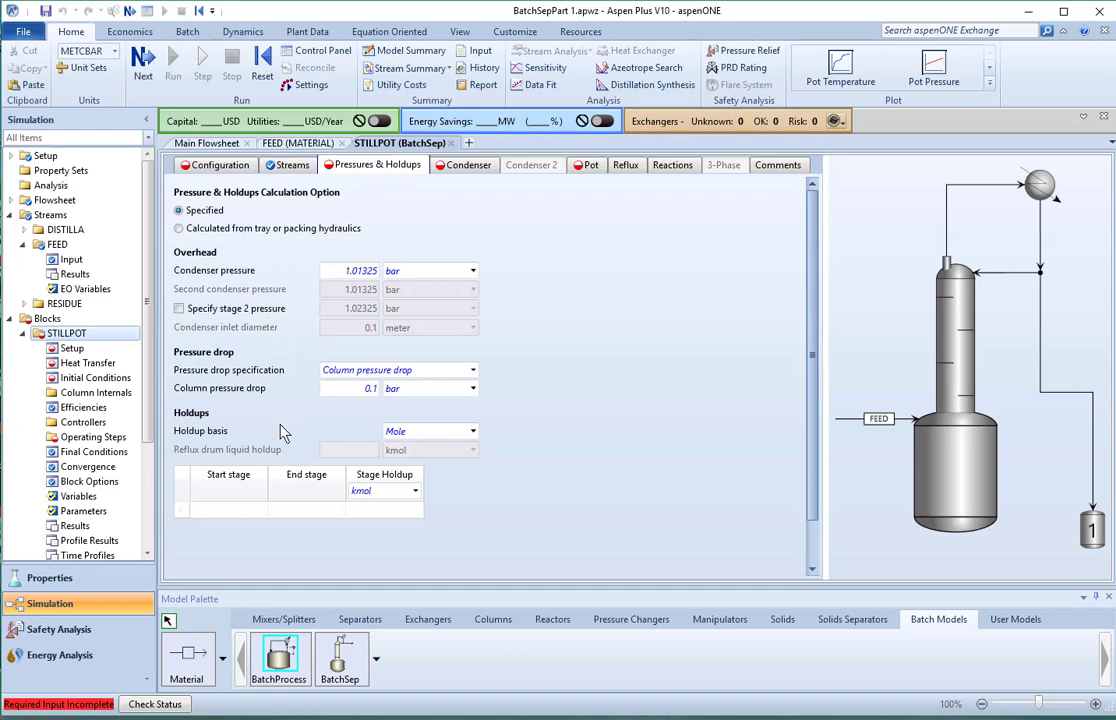
pyautogui.click(474, 433)
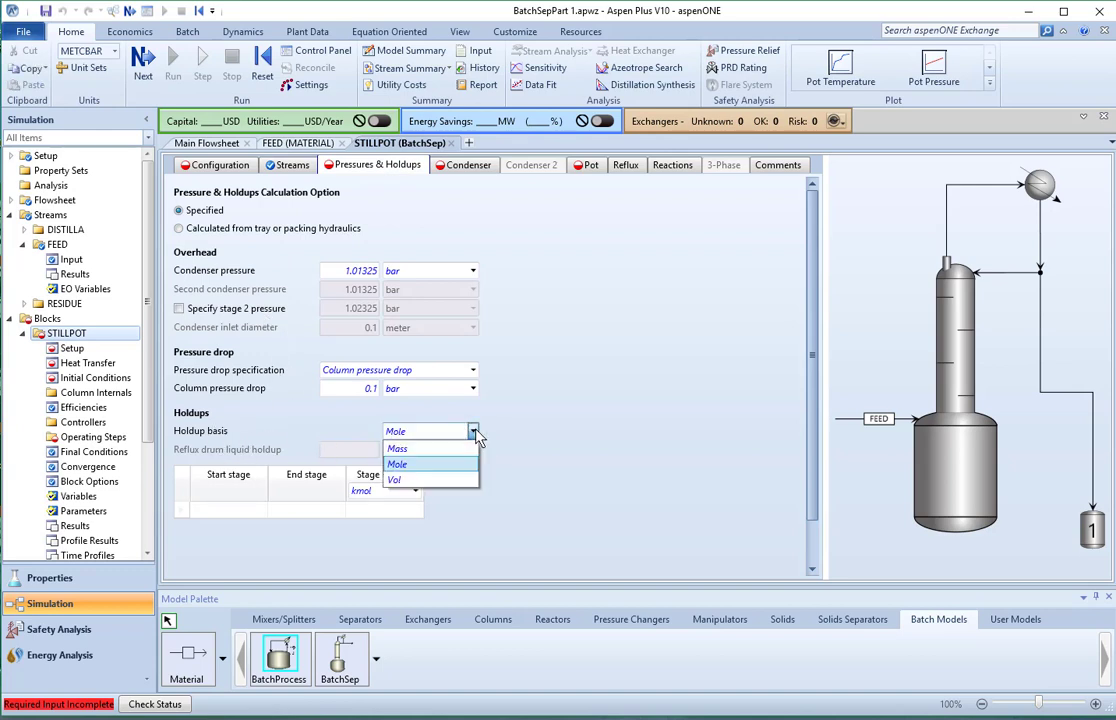
pyautogui.click(449, 481)
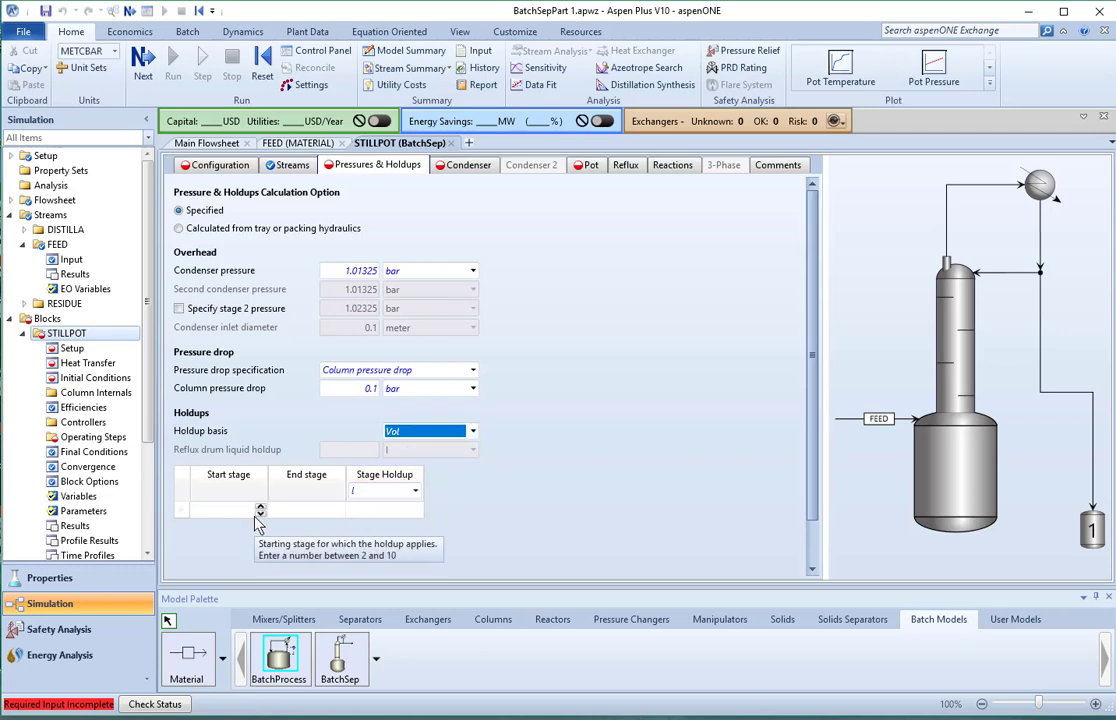
pyautogui.click(415, 490)
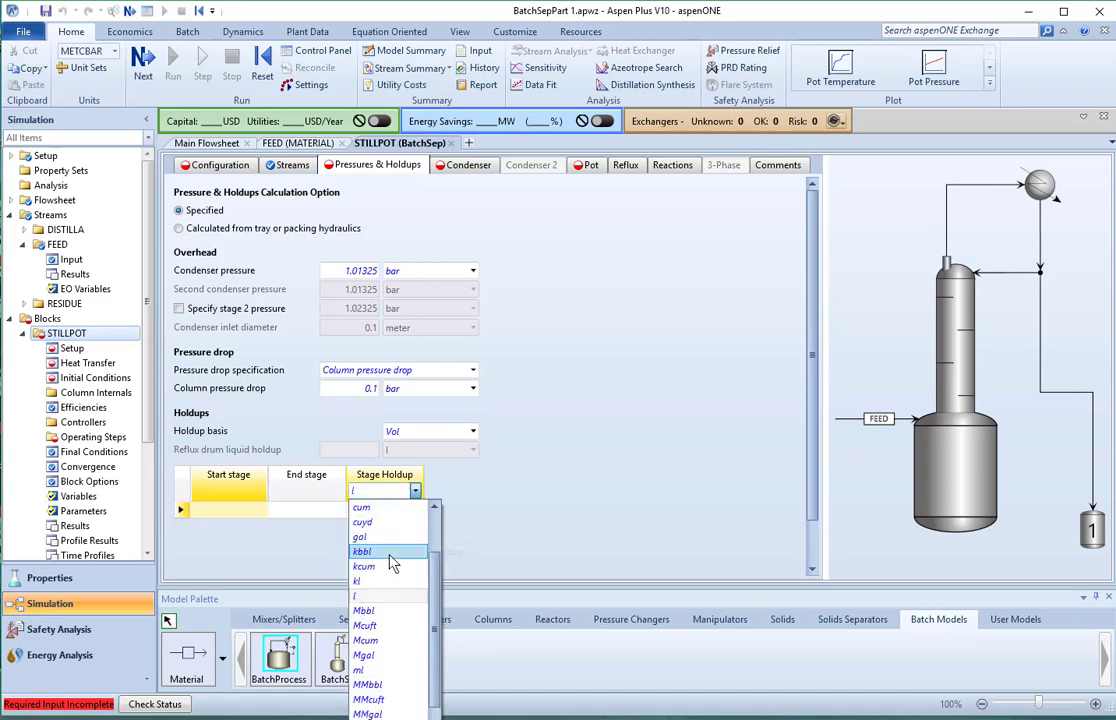
pyautogui.scroll(2, 390, 563)
pyautogui.click(390, 524)
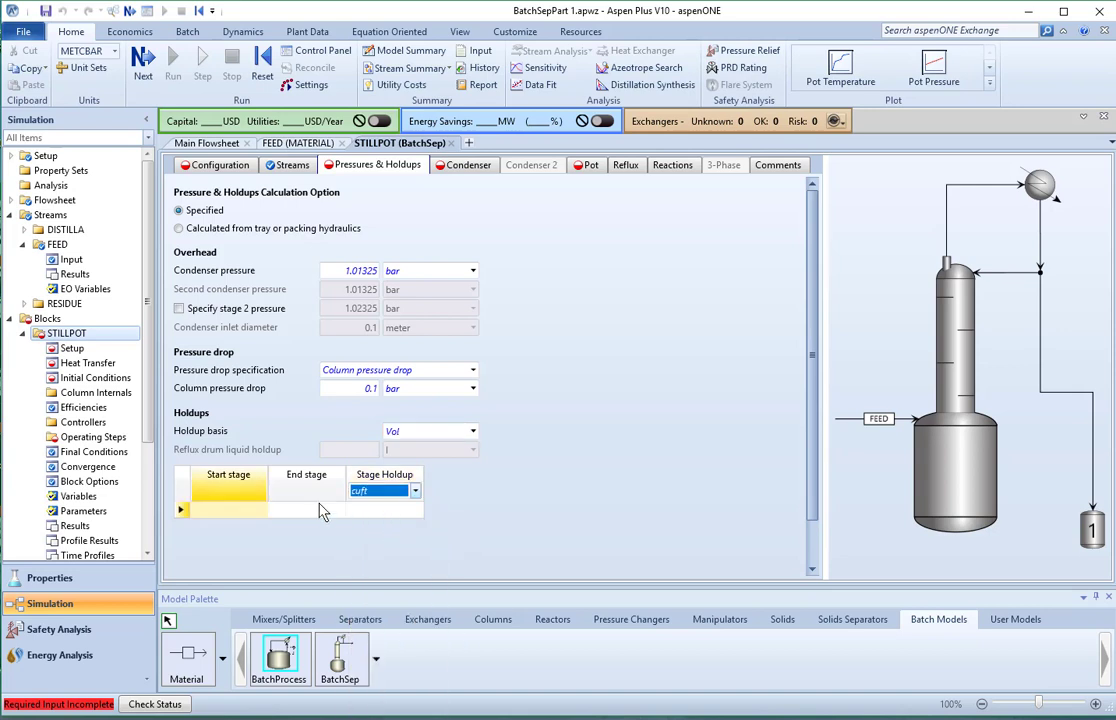
# Specify a stage holdup of 0.02 cuft for stages 2 through 10
pyautogui.click(252, 510)
pyautogui.write('3')
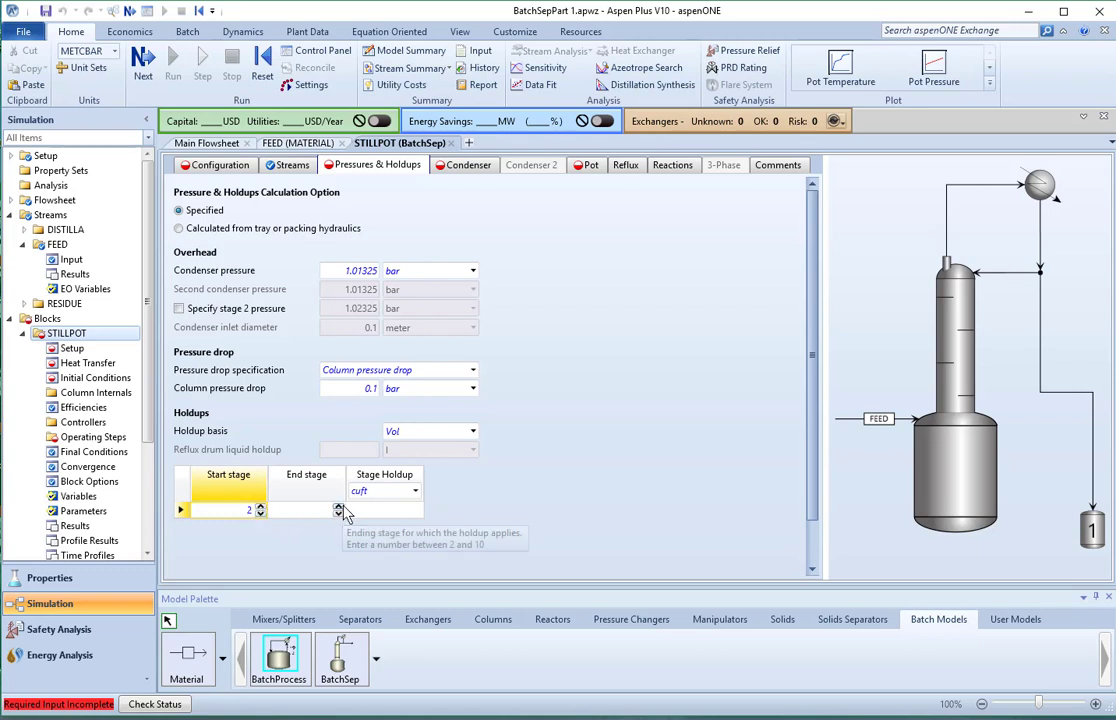
pyautogui.click(338, 511)
pyautogui.write('3')
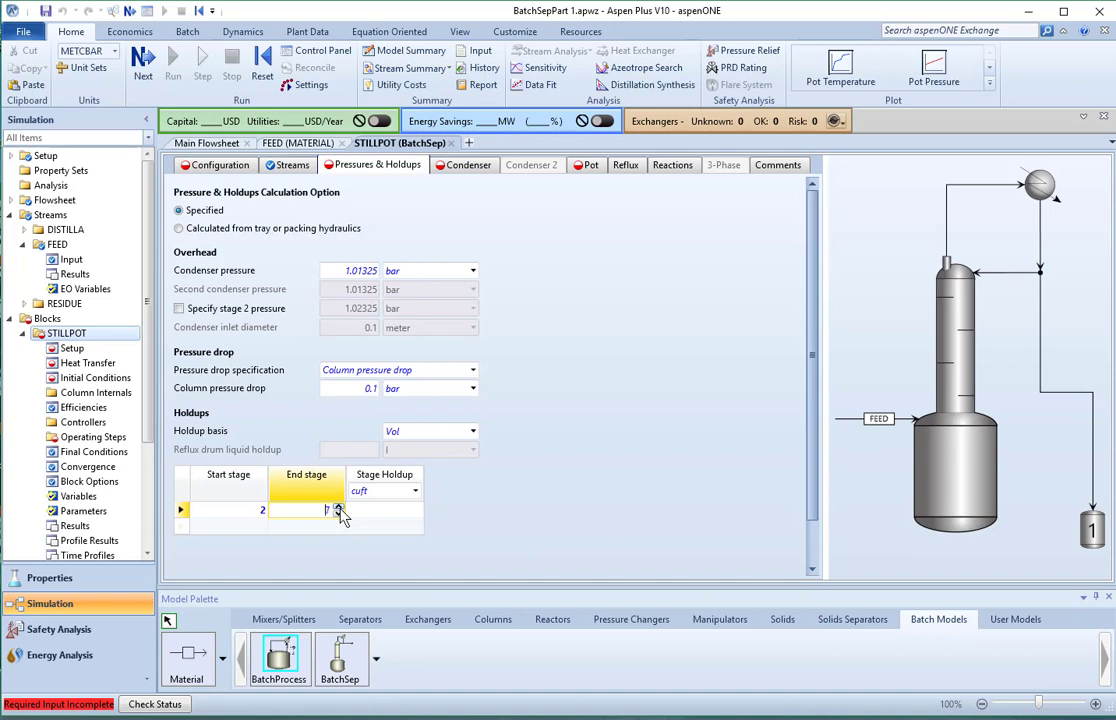
pyautogui.write('10')
pyautogui.click(367, 518)
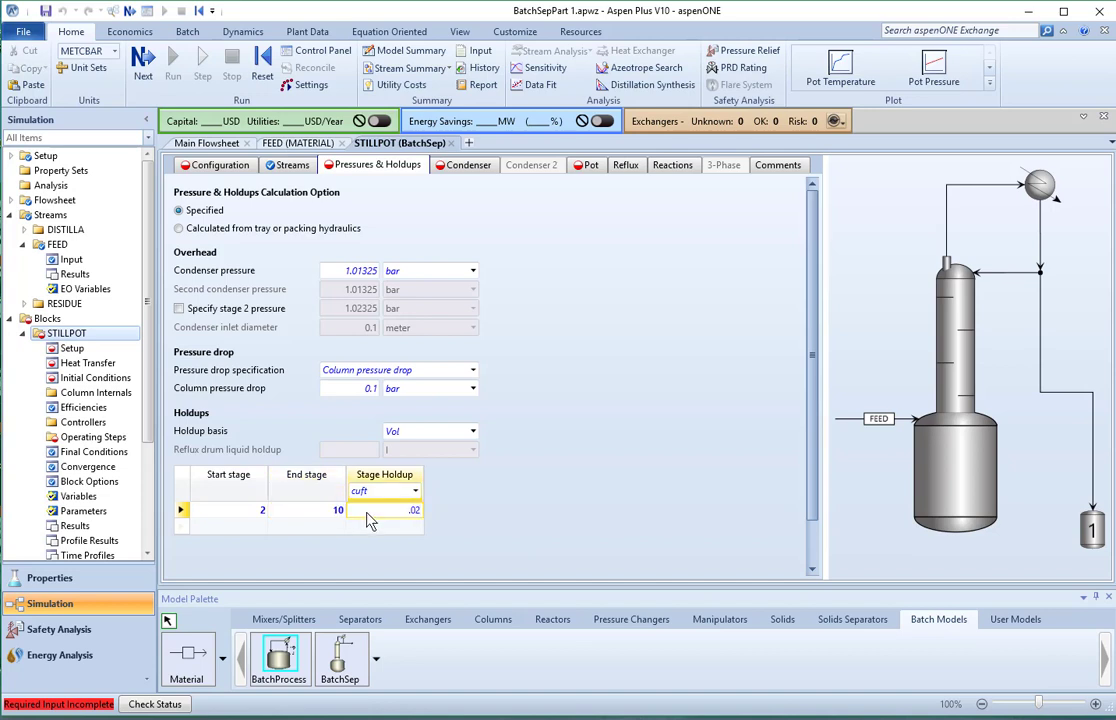
pyautogui.click(557, 514)
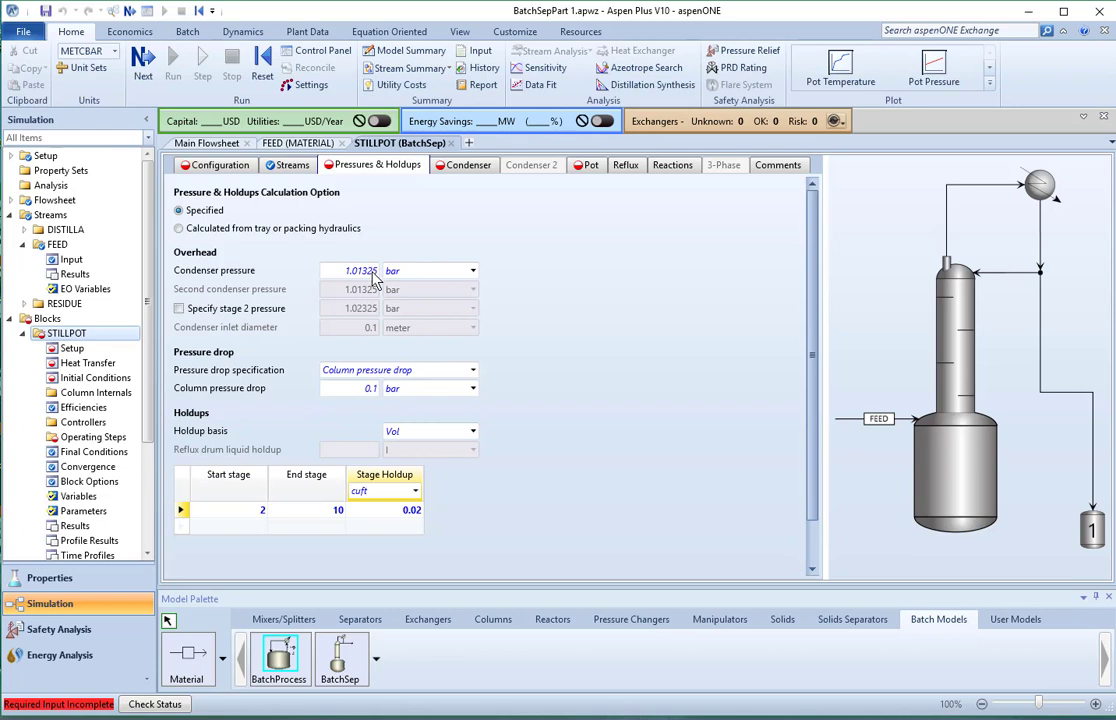
# Set the condenser pressure to 14.7 psia
pyautogui.click(474, 271)
pyautogui.scroll(-3, 430, 500)
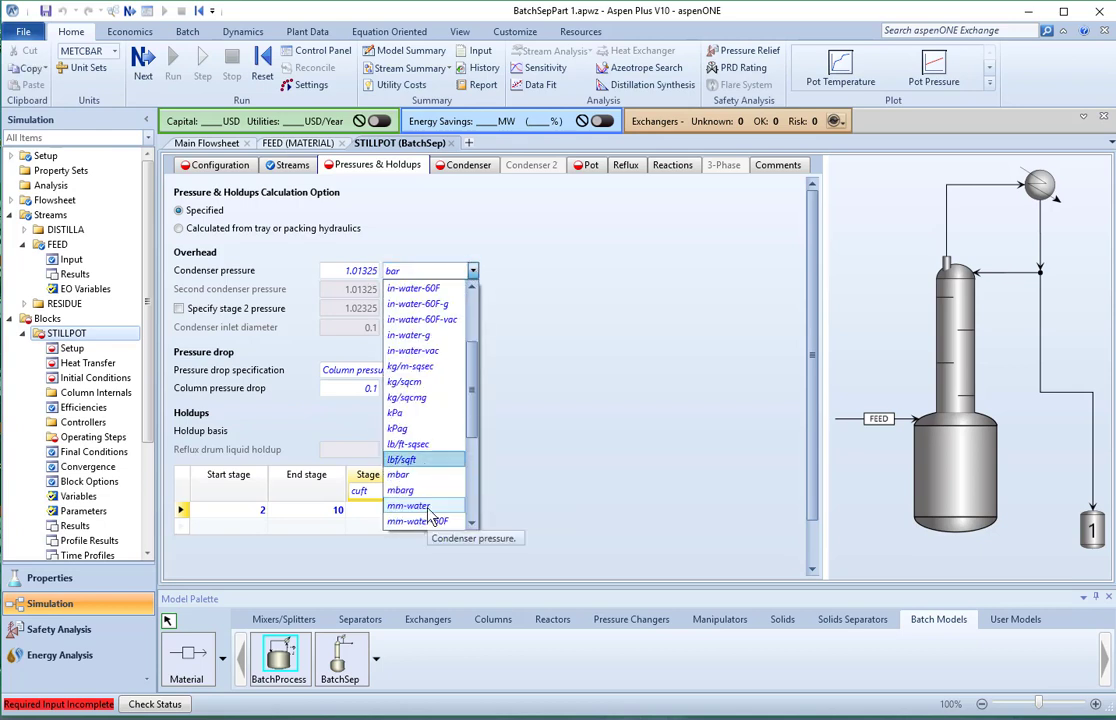
pyautogui.scroll(-2, 428, 490)
pyautogui.scroll(-2, 422, 435)
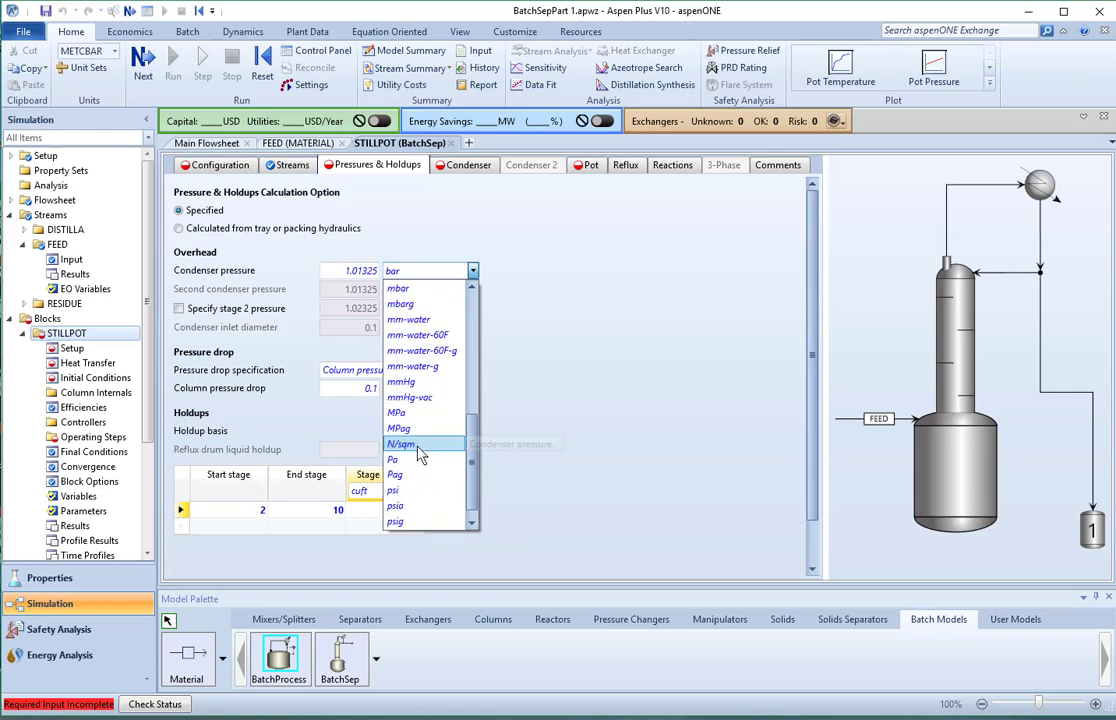
pyautogui.click(410, 505)
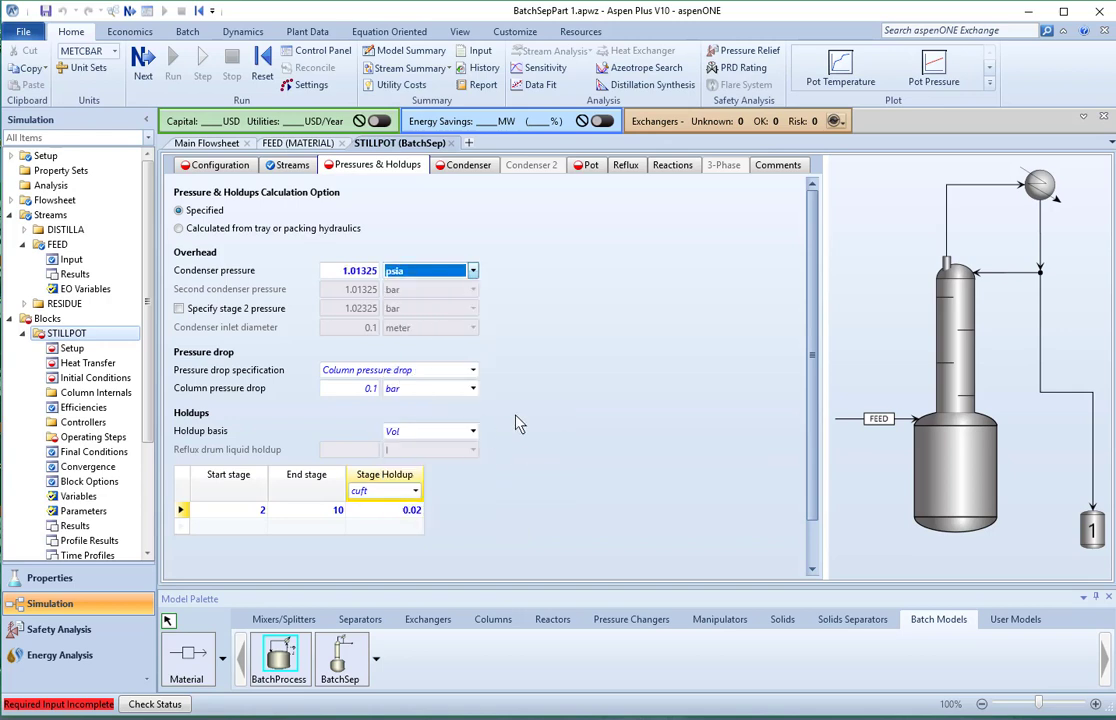
pyautogui.click(522, 406)
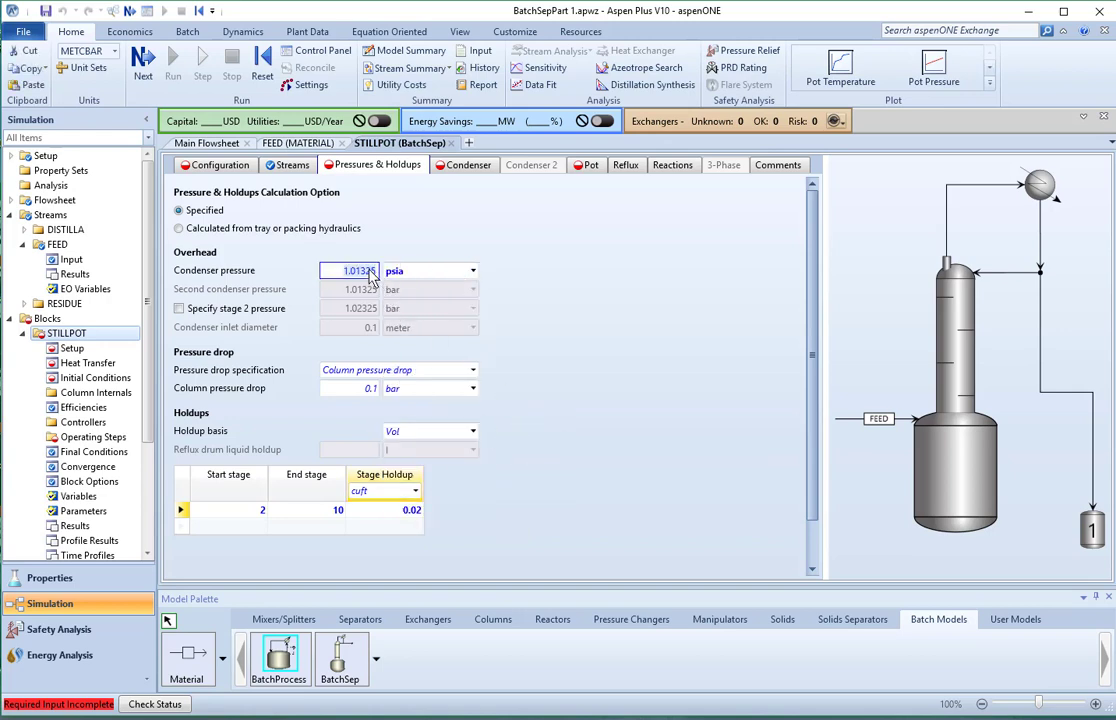
pyautogui.press('BackSpace')
pyautogui.click(569, 315)
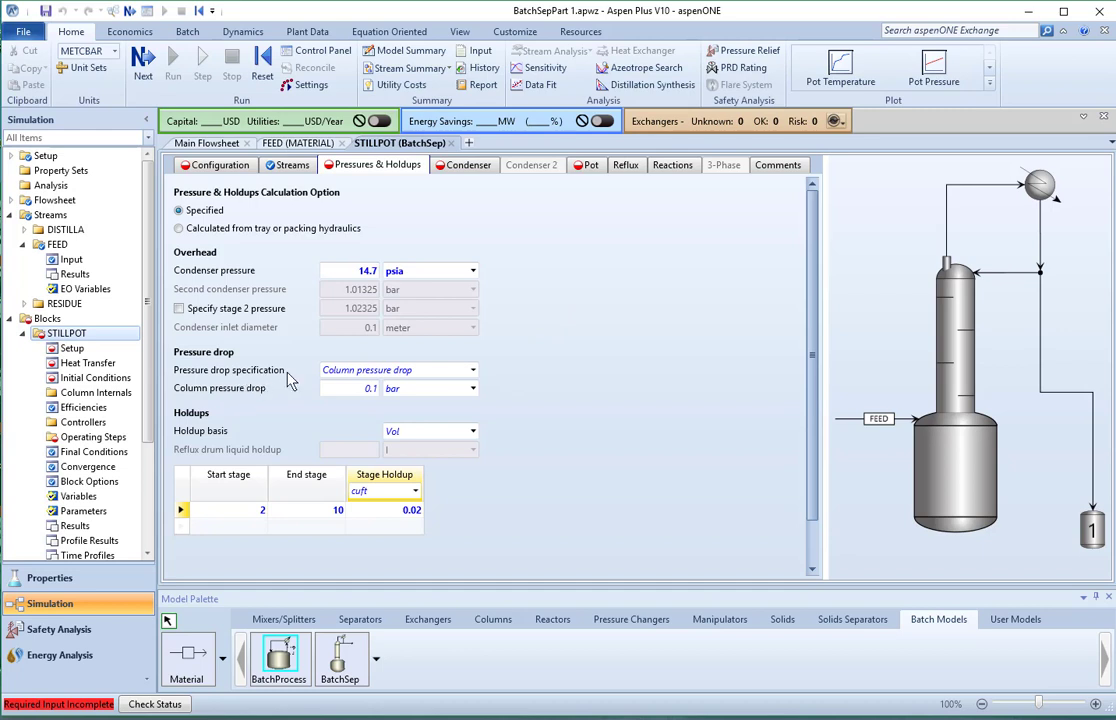
# Specify the column's pressure drop by Pot pressure and set it to 17.5 psia
pyautogui.click(474, 371)
pyautogui.click(430, 398)
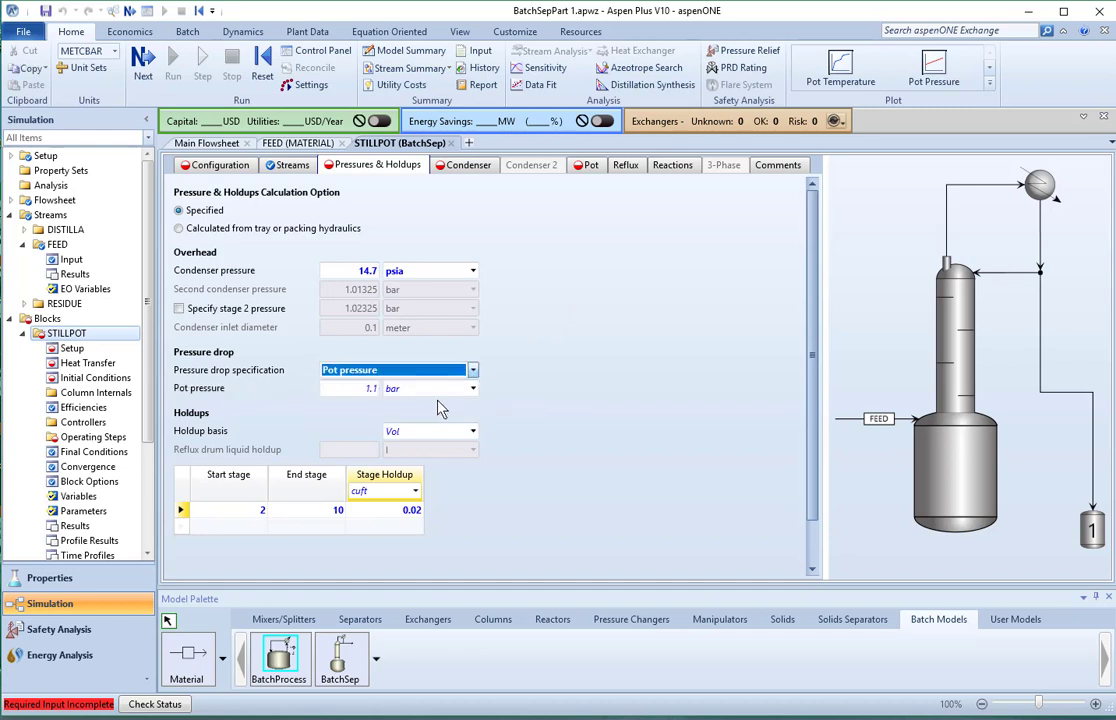
pyautogui.click(354, 390)
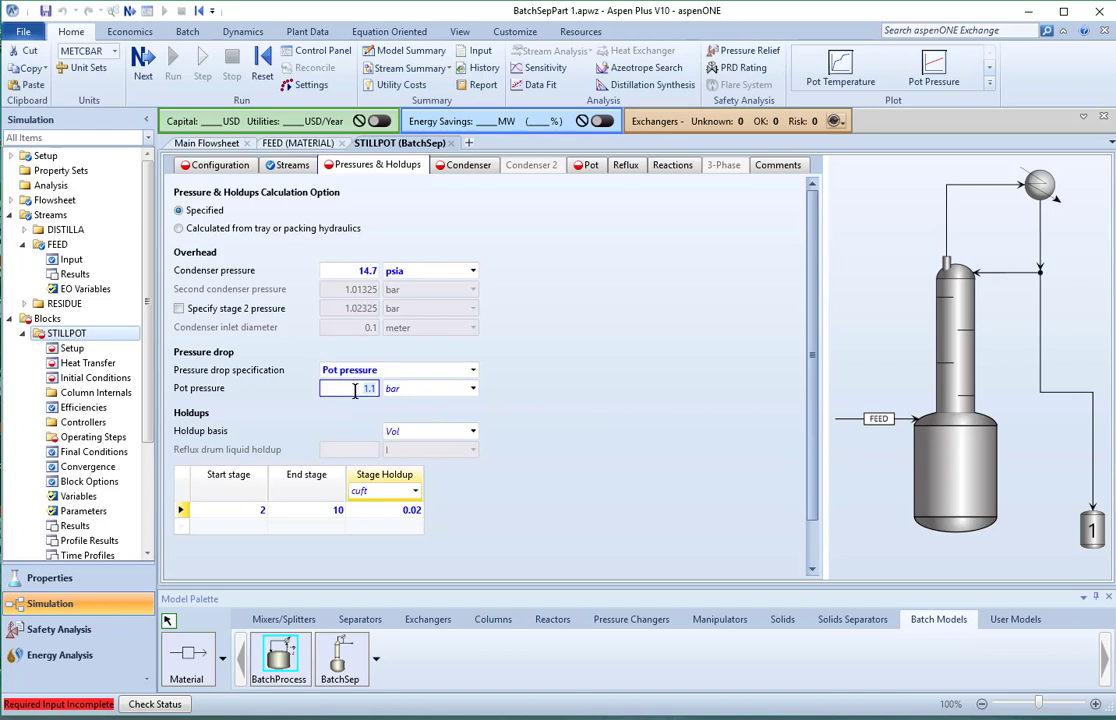
pyautogui.write('17.5')
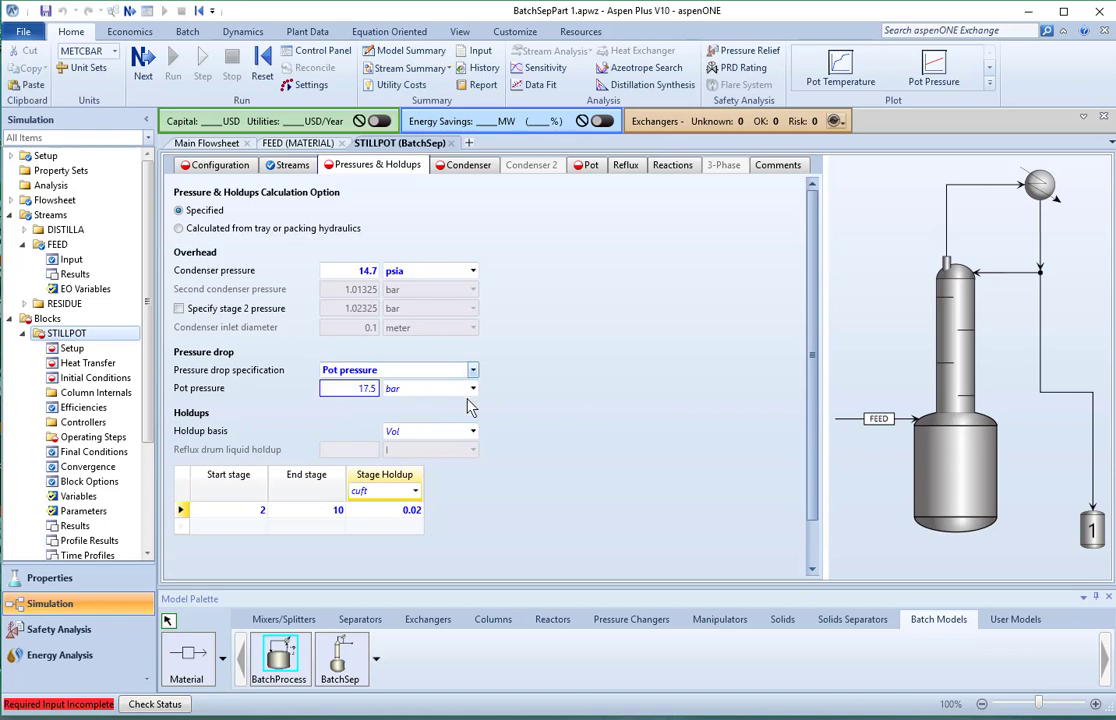
pyautogui.click(473, 389)
pyautogui.scroll(-3, 437, 597)
pyautogui.scroll(-5, 437, 597)
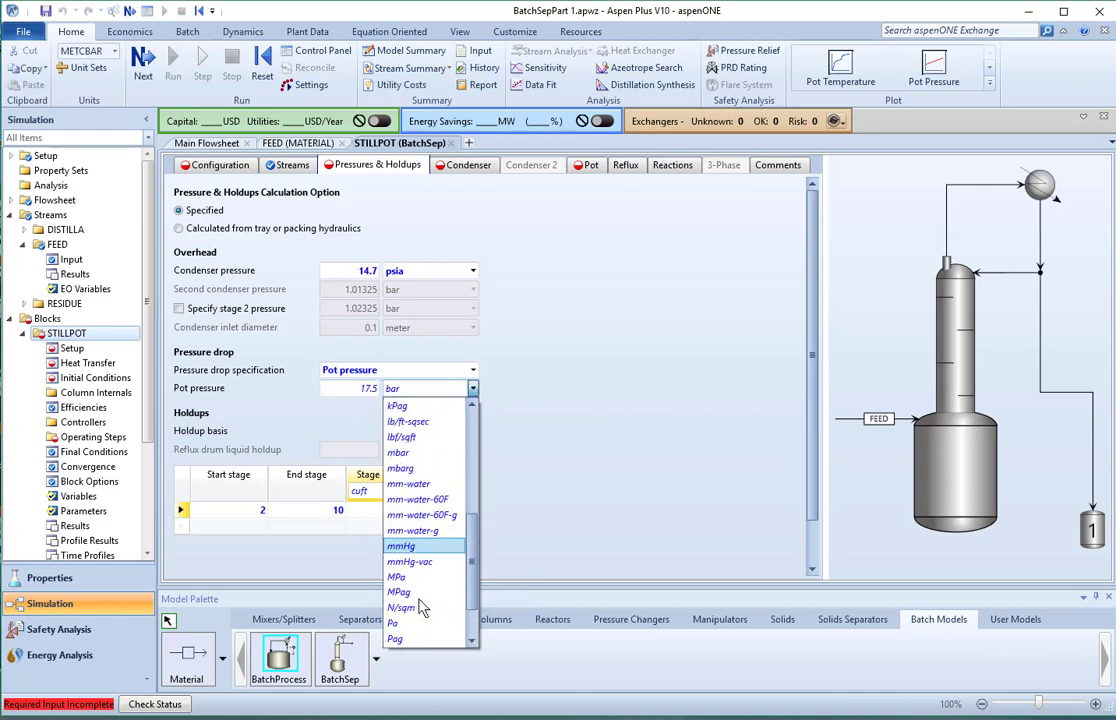
pyautogui.click(425, 605)
pyautogui.click(532, 462)
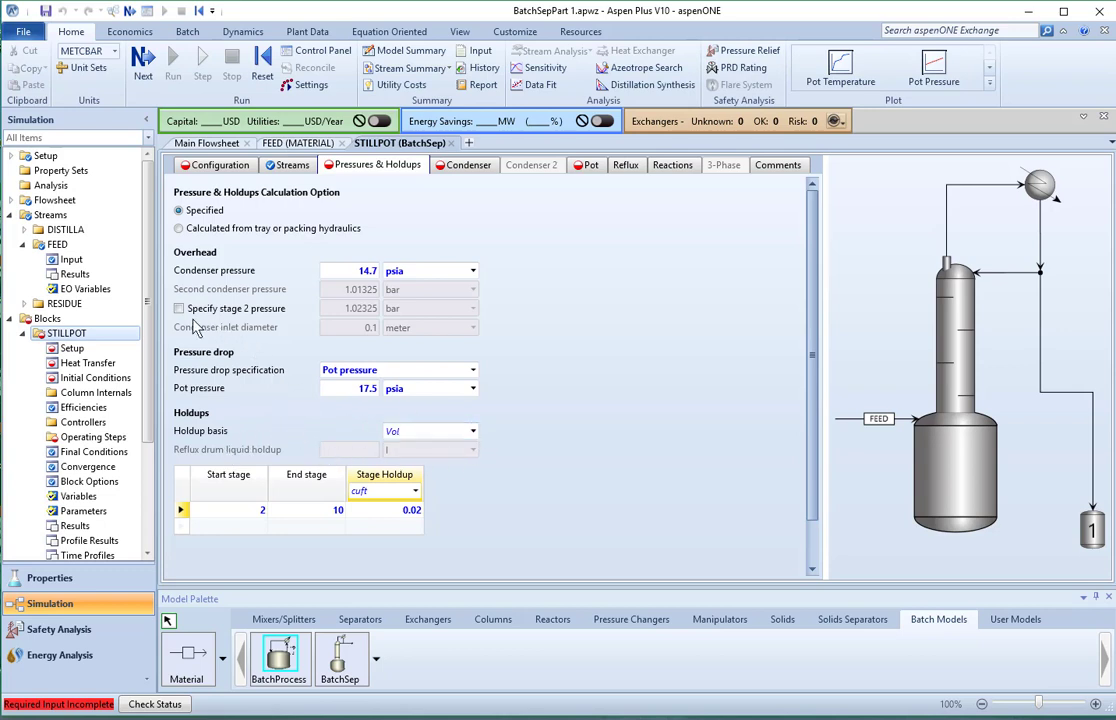
# Enable the stage 2 pressure specification and try to enter 17 as its value
pyautogui.click(179, 309)
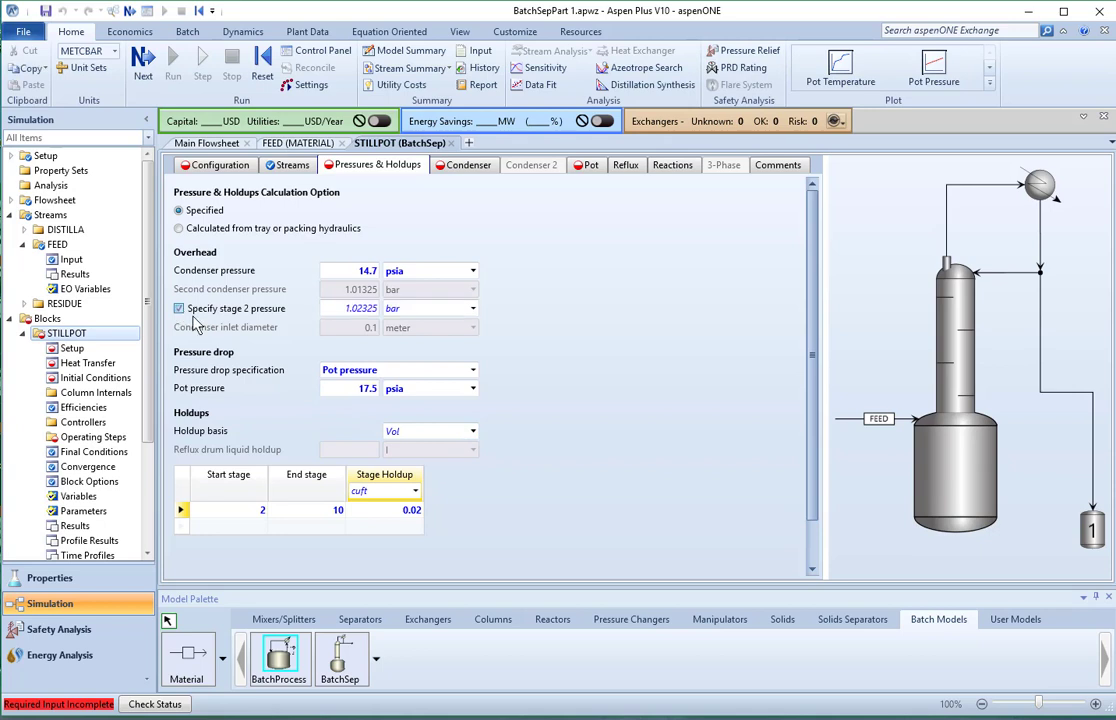
pyautogui.click(343, 311)
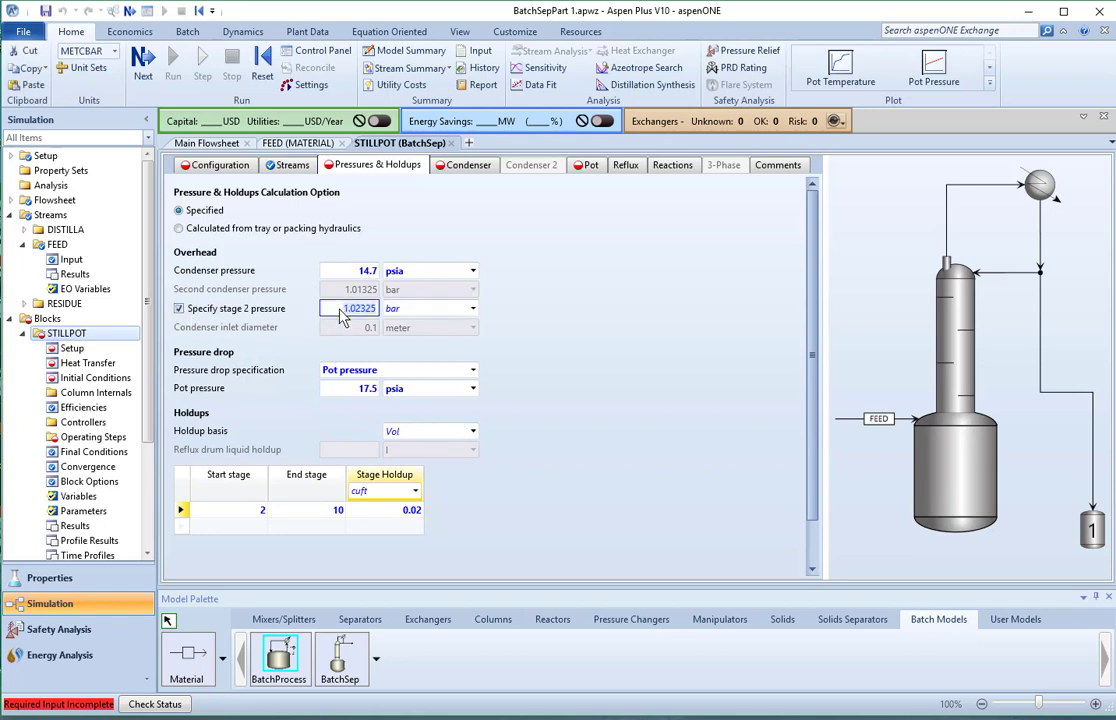
pyautogui.write('17')
pyautogui.press('Return')
pyautogui.click(598, 345)
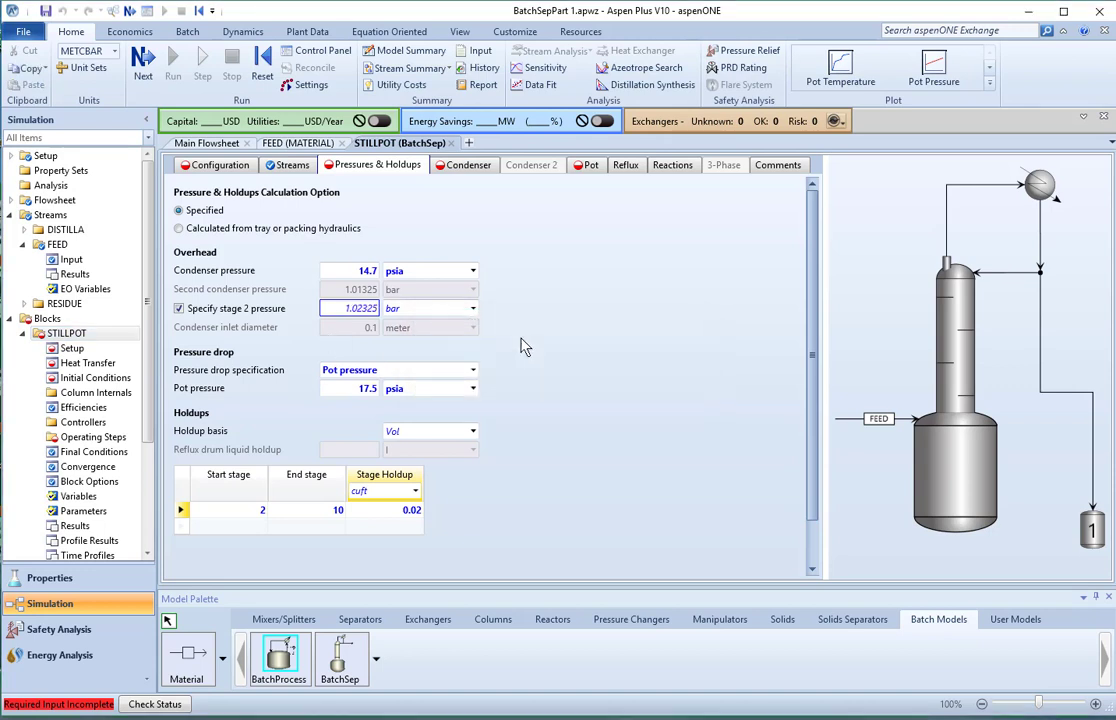
# Set the stage 2 pressure to 17 psia, keeping the pressure and holdup calculation option on Specified
pyautogui.click(472, 308)
pyautogui.scroll(-3, 418, 500)
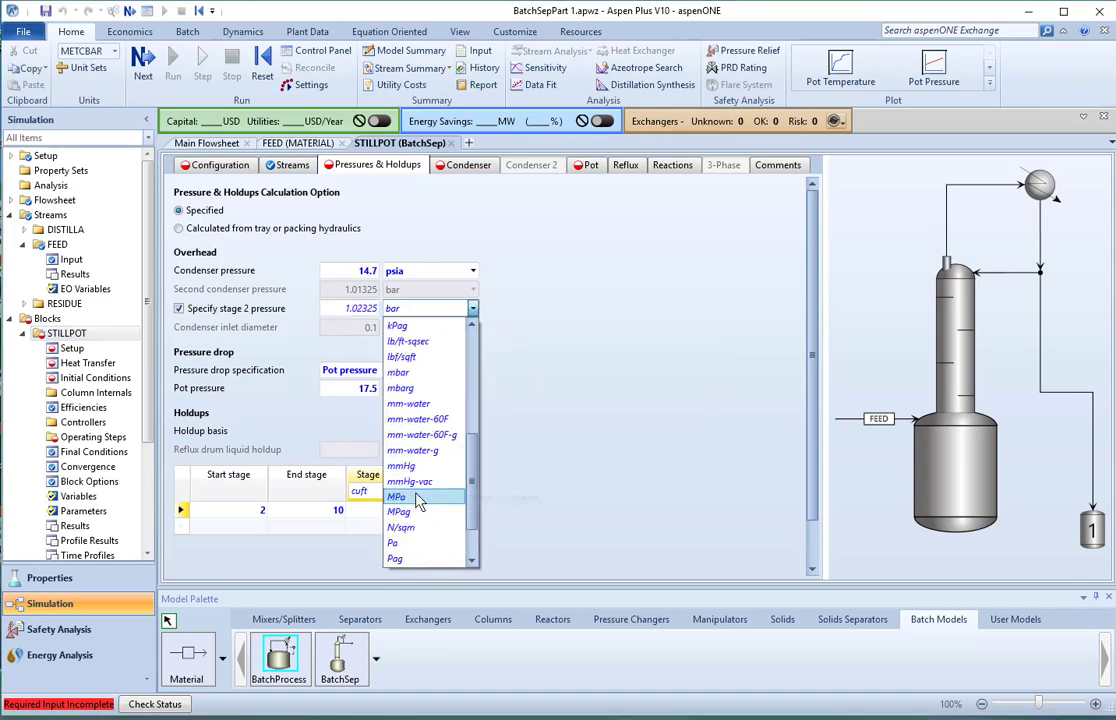
pyautogui.scroll(-1, 418, 505)
pyautogui.click(415, 518)
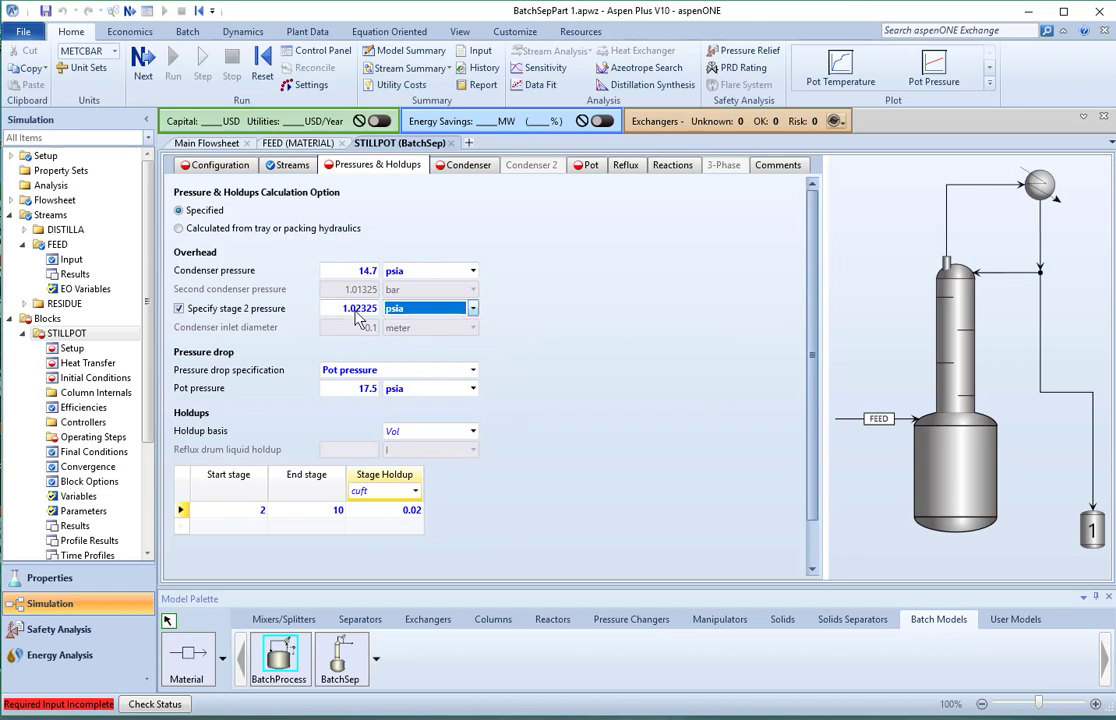
pyautogui.click(356, 310)
pyautogui.write('17')
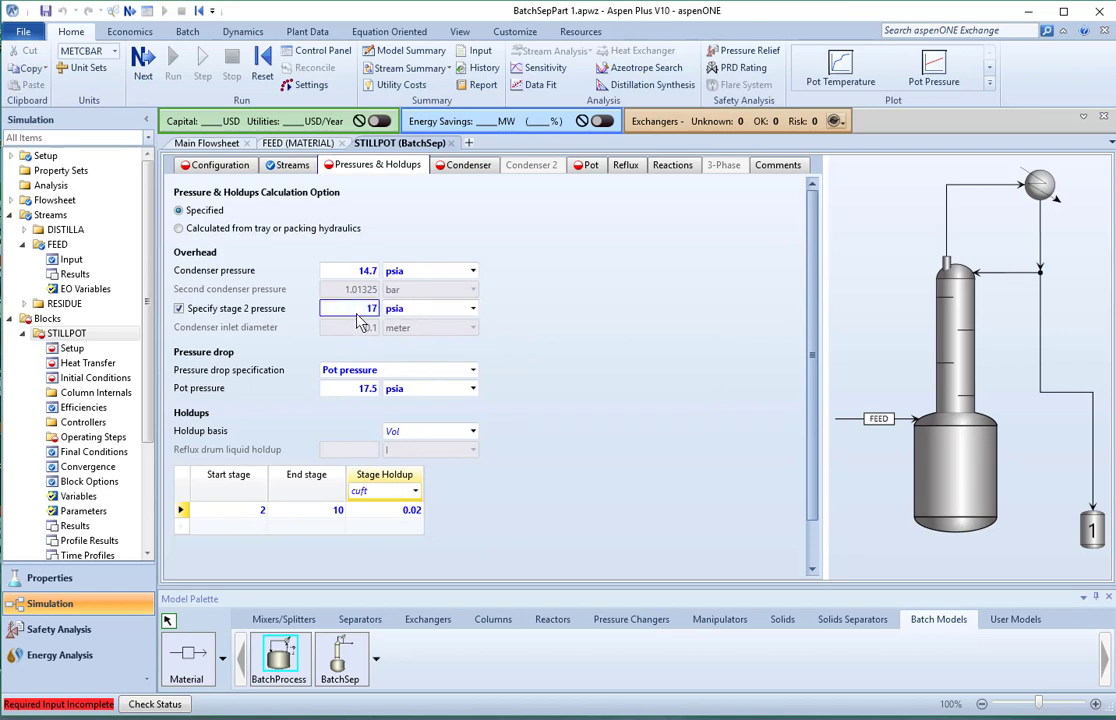
pyautogui.press('Return')
pyautogui.click(221, 229)
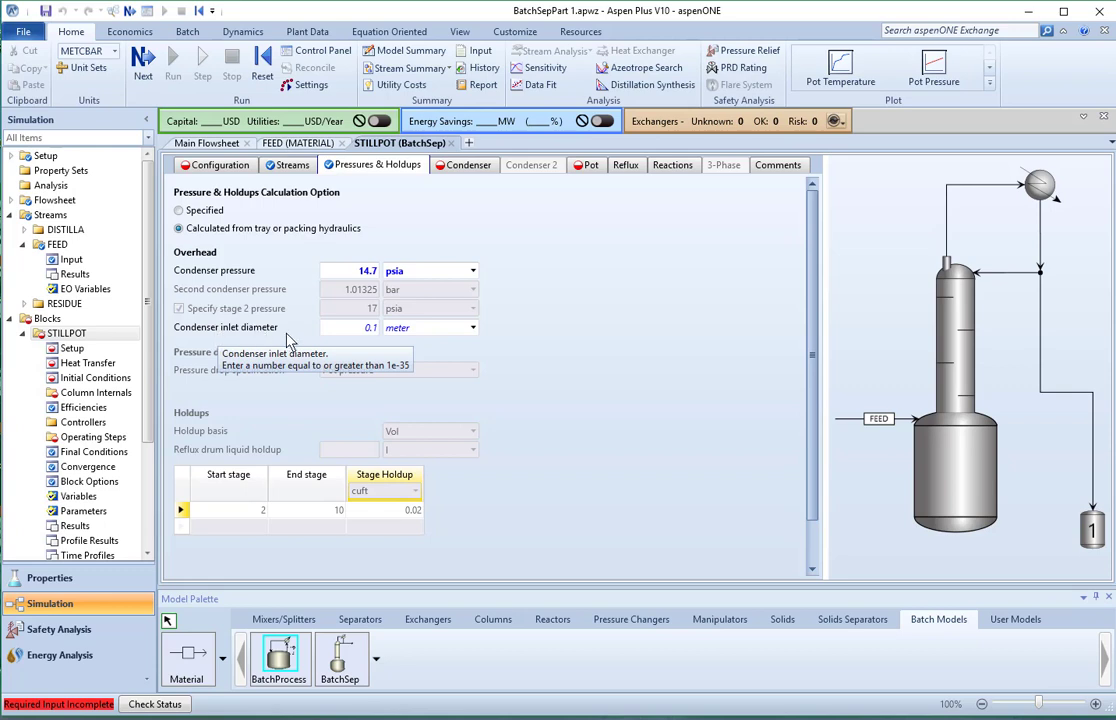
pyautogui.click(180, 211)
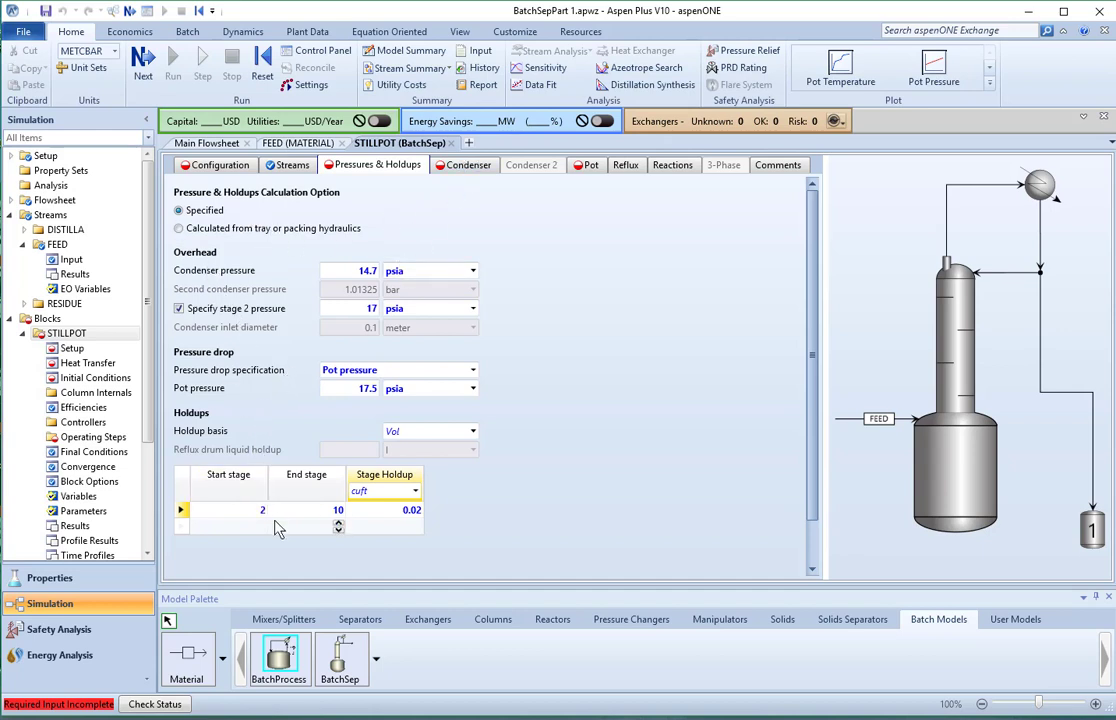
# Set the condenser's subcooling specification to Degrees subcooled and its condenser type to Partial
pyautogui.click(487, 167)
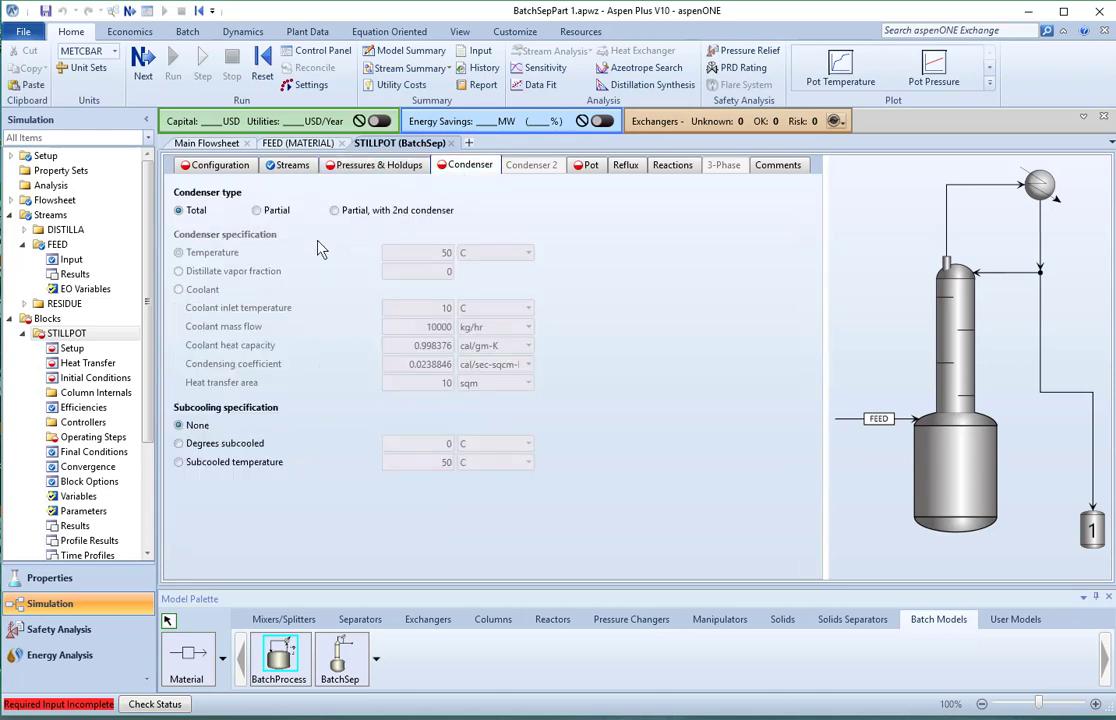
pyautogui.click(180, 445)
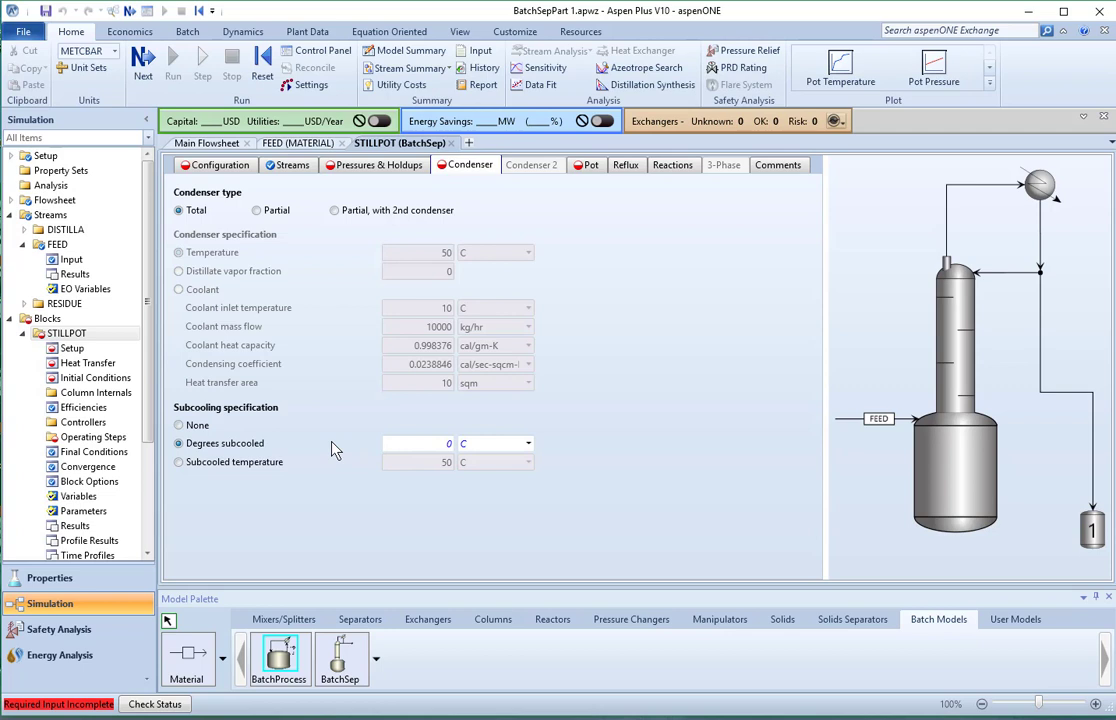
pyautogui.click(258, 212)
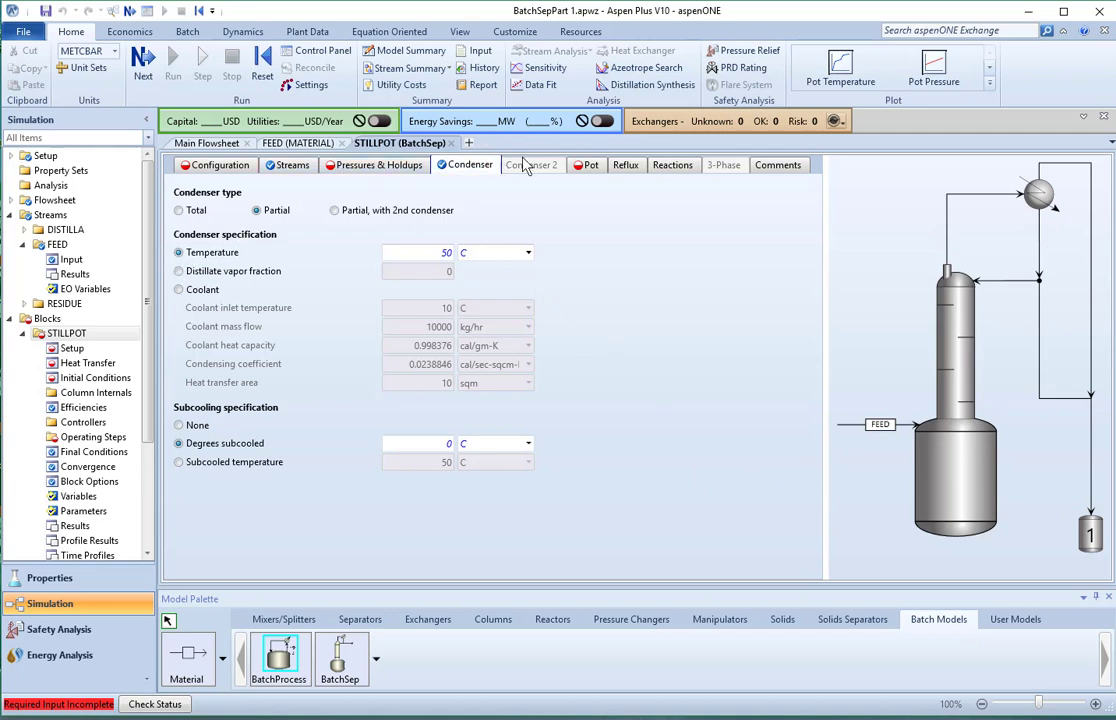
# Specify the pot geometry by Diameter + Volume, with a volume of 10 cum and a diameter of 1 meter
pyautogui.click(587, 166)
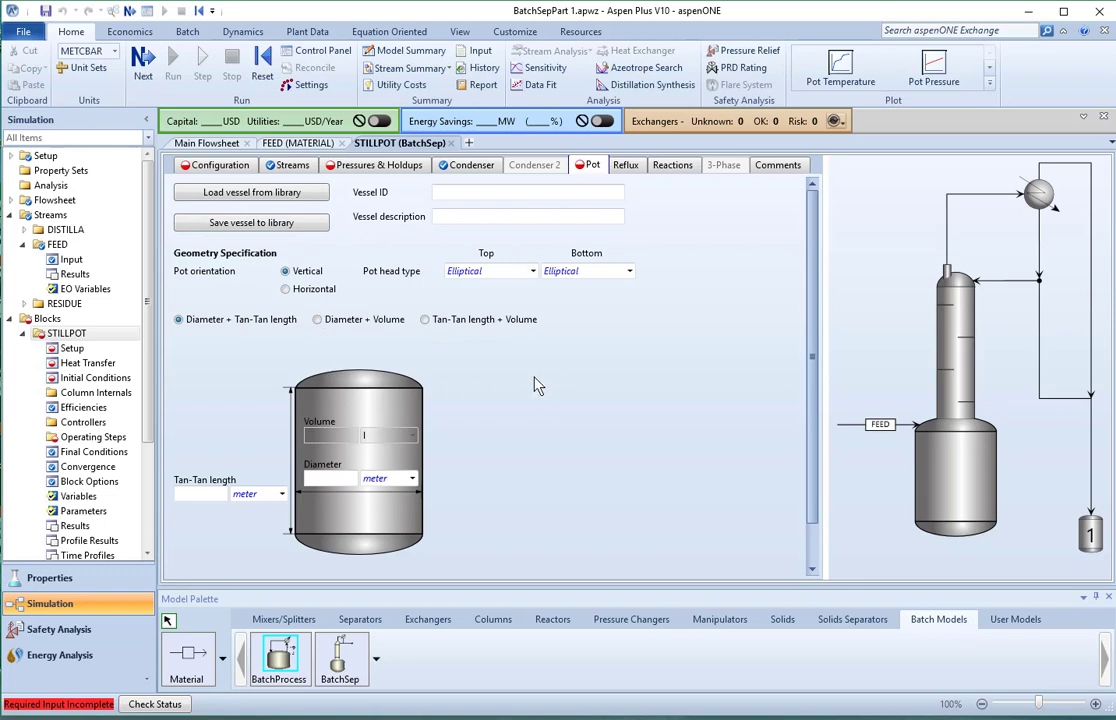
pyautogui.click(319, 324)
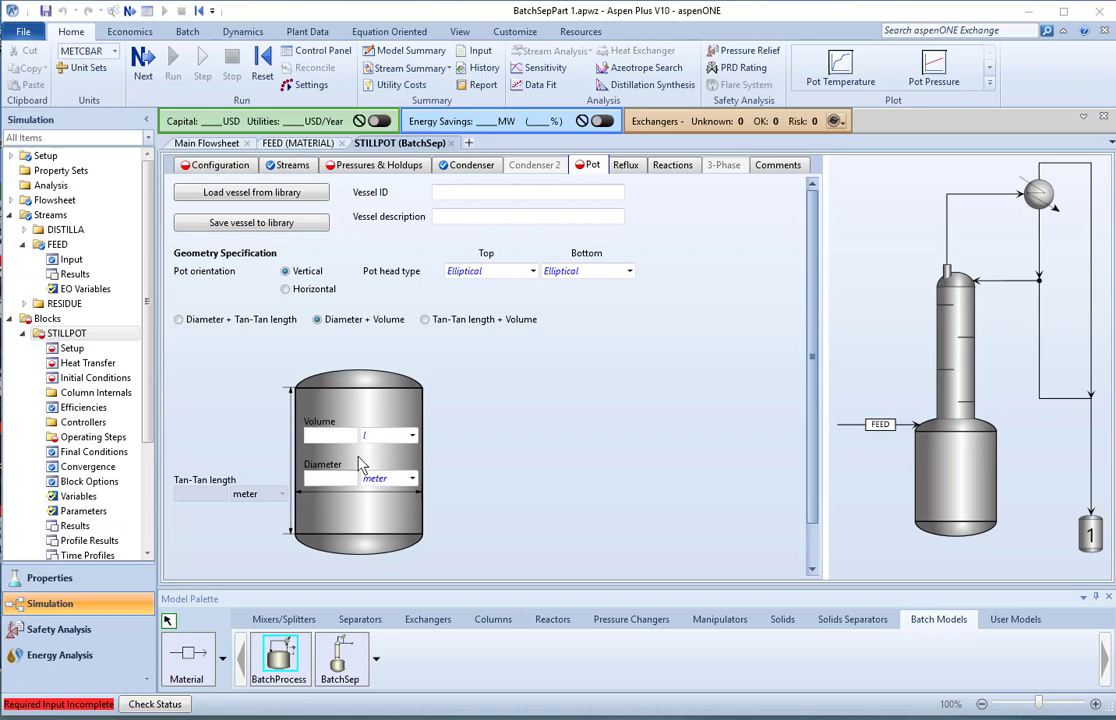
pyautogui.click(334, 436)
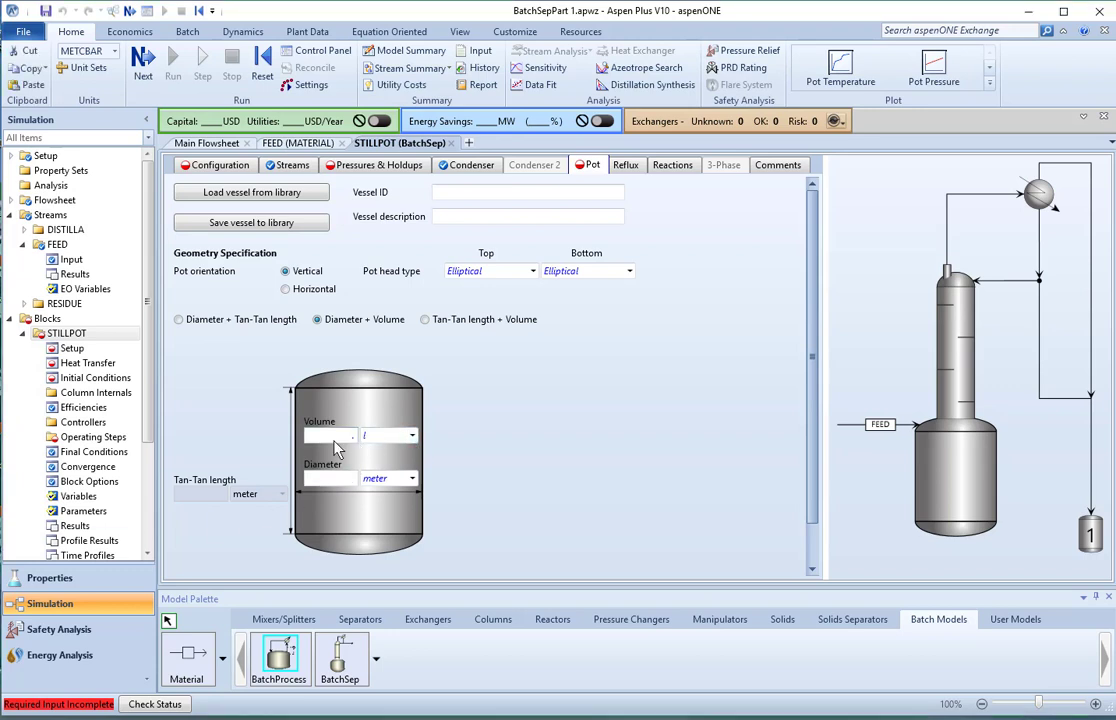
pyautogui.write('10')
pyautogui.press('Return')
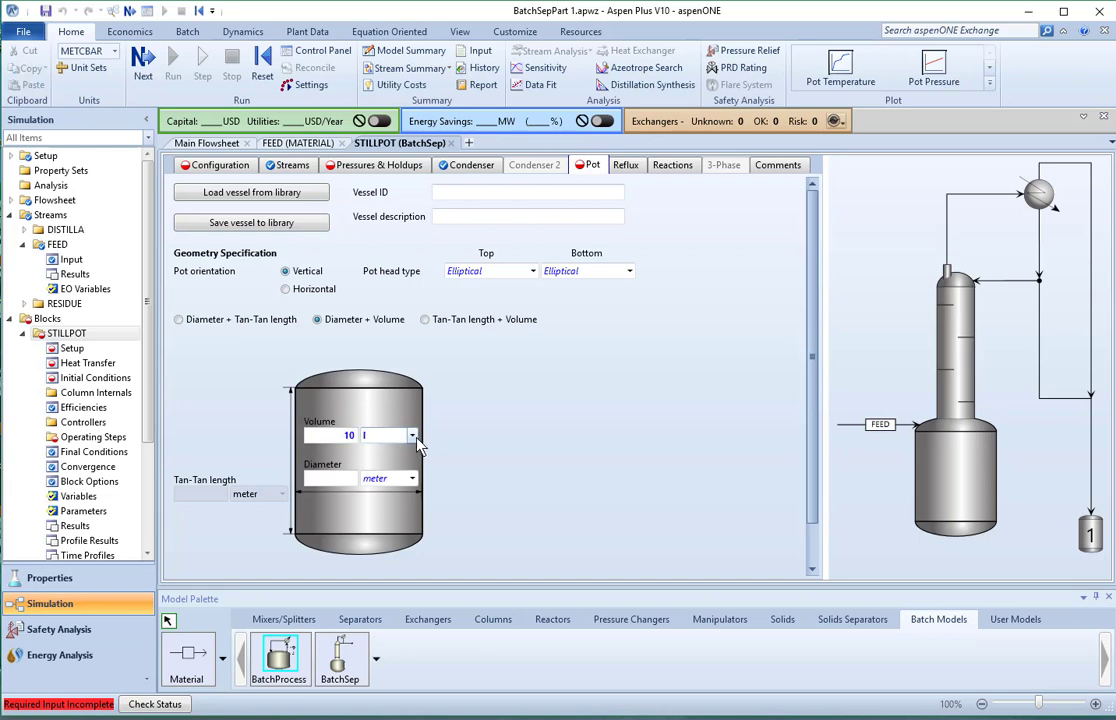
pyautogui.click(412, 436)
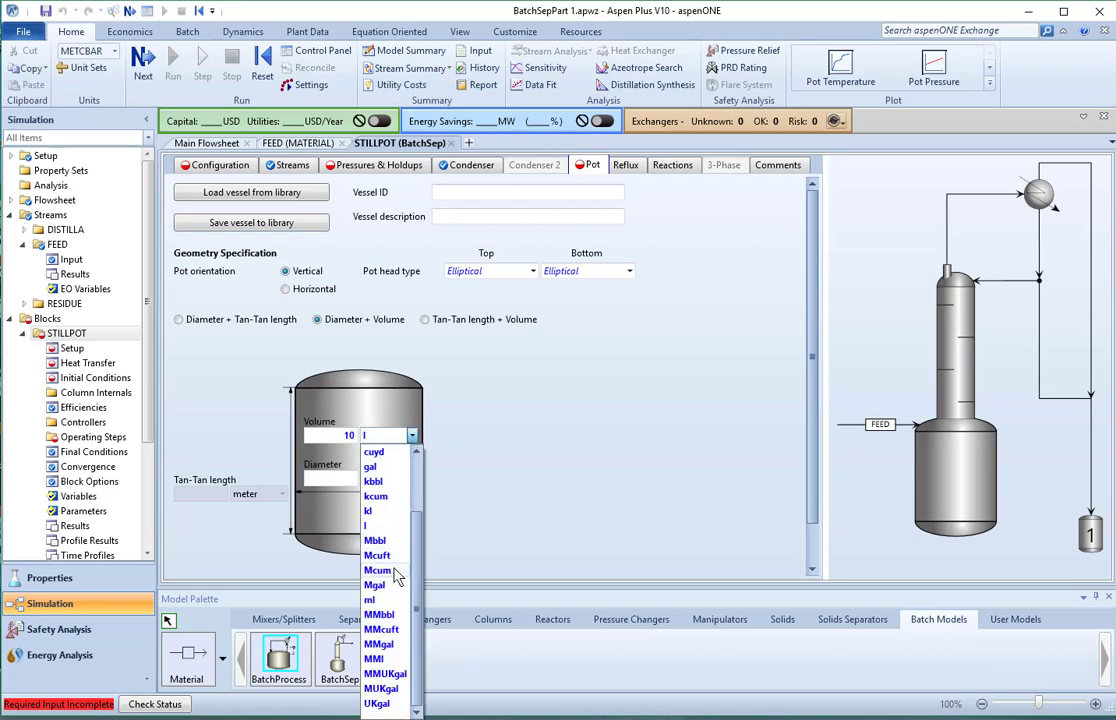
pyautogui.scroll(2, 395, 575)
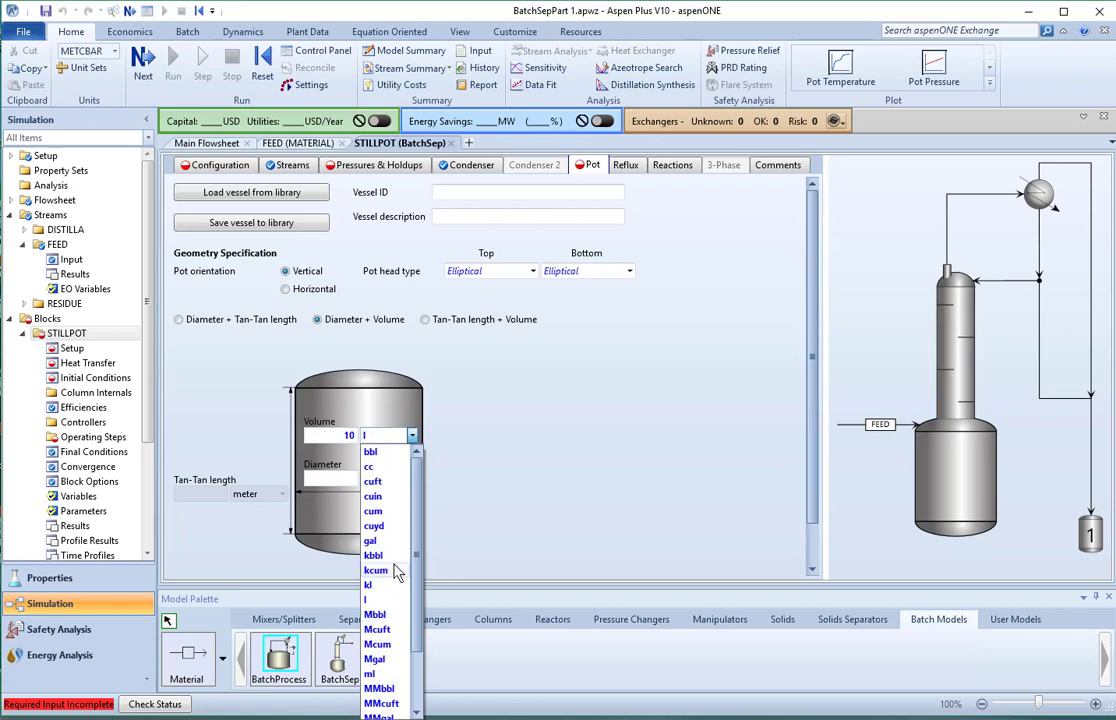
pyautogui.click(378, 511)
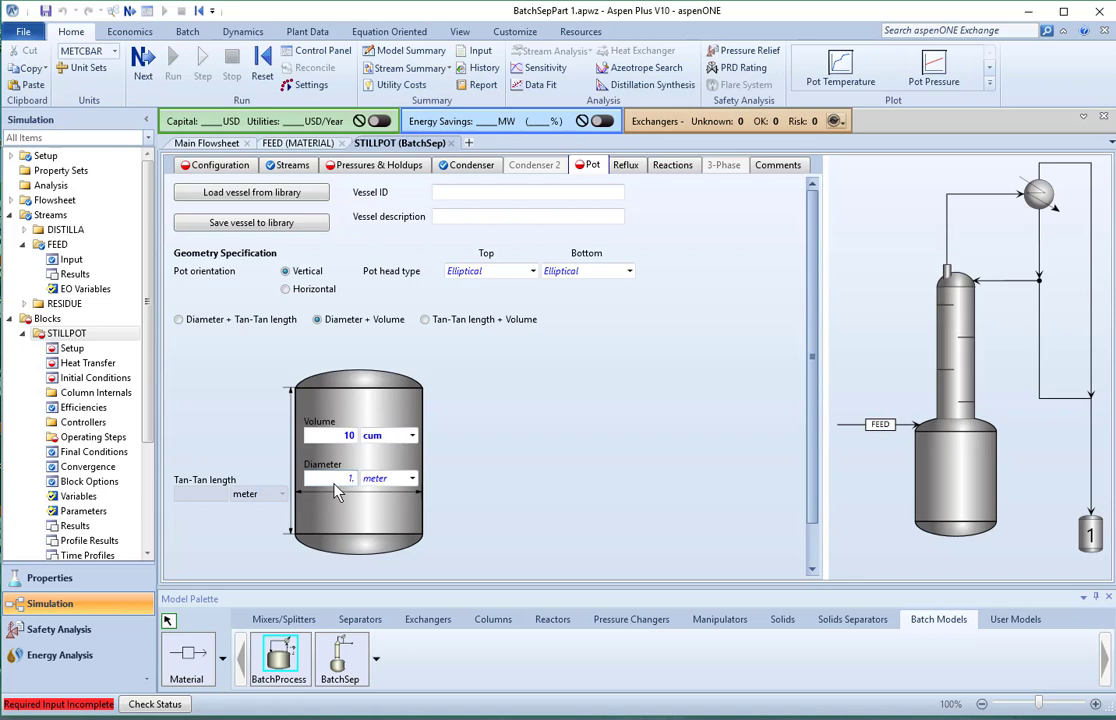
pyautogui.click(557, 478)
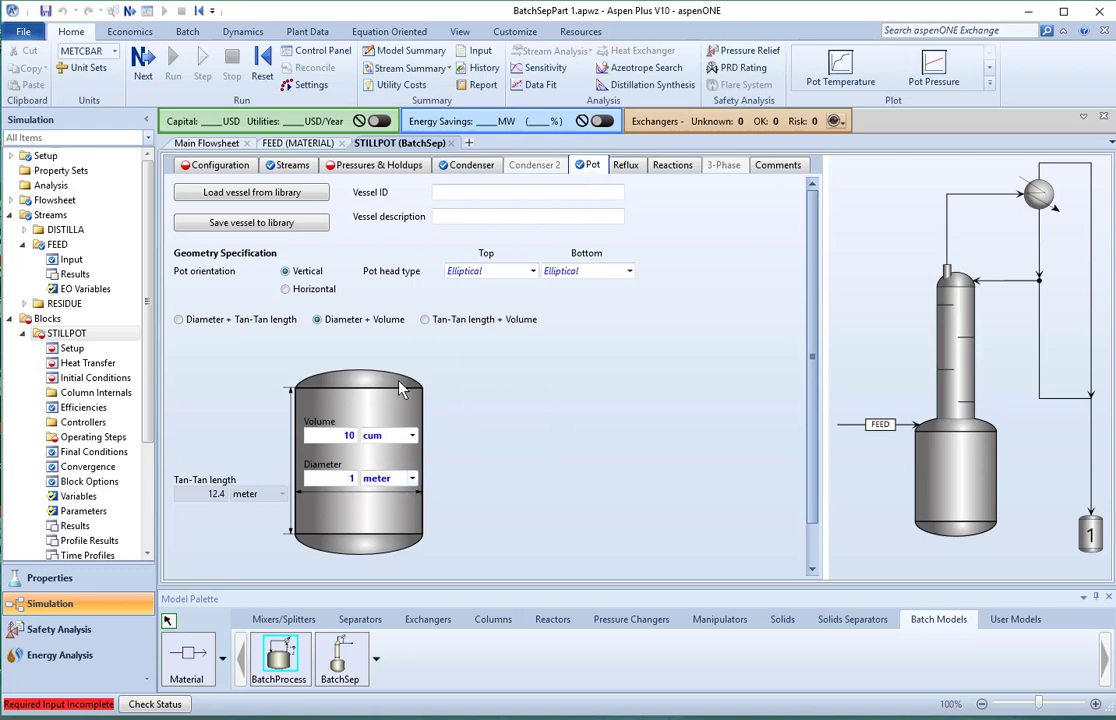
pyautogui.click(392, 166)
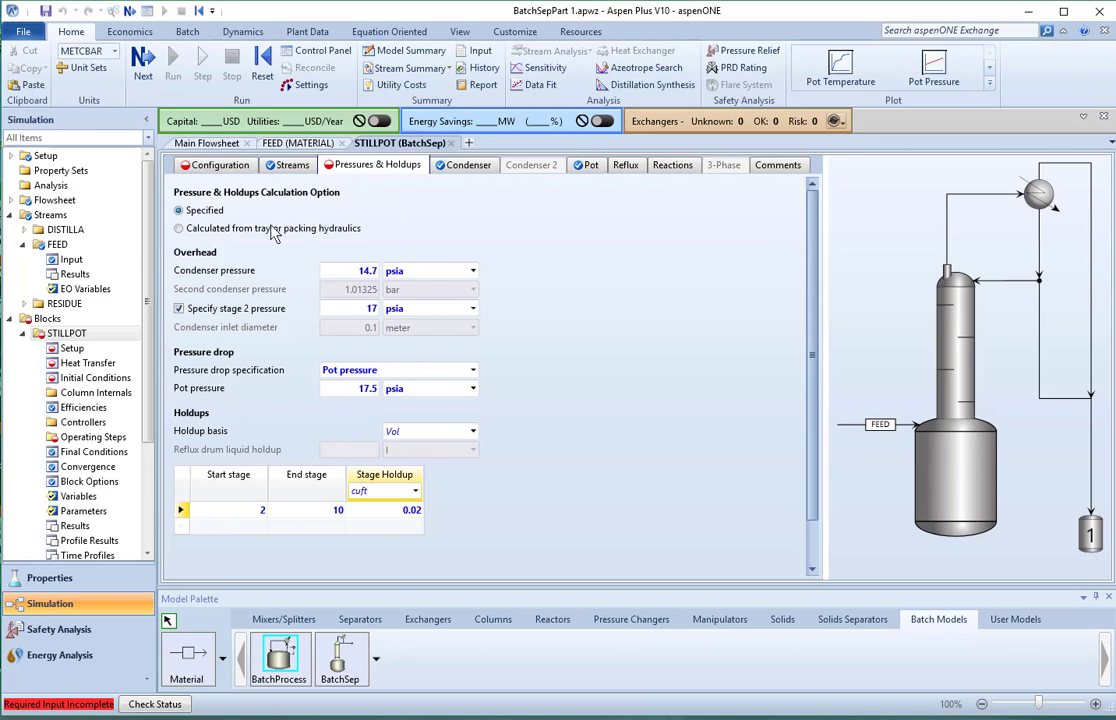
pyautogui.click(180, 229)
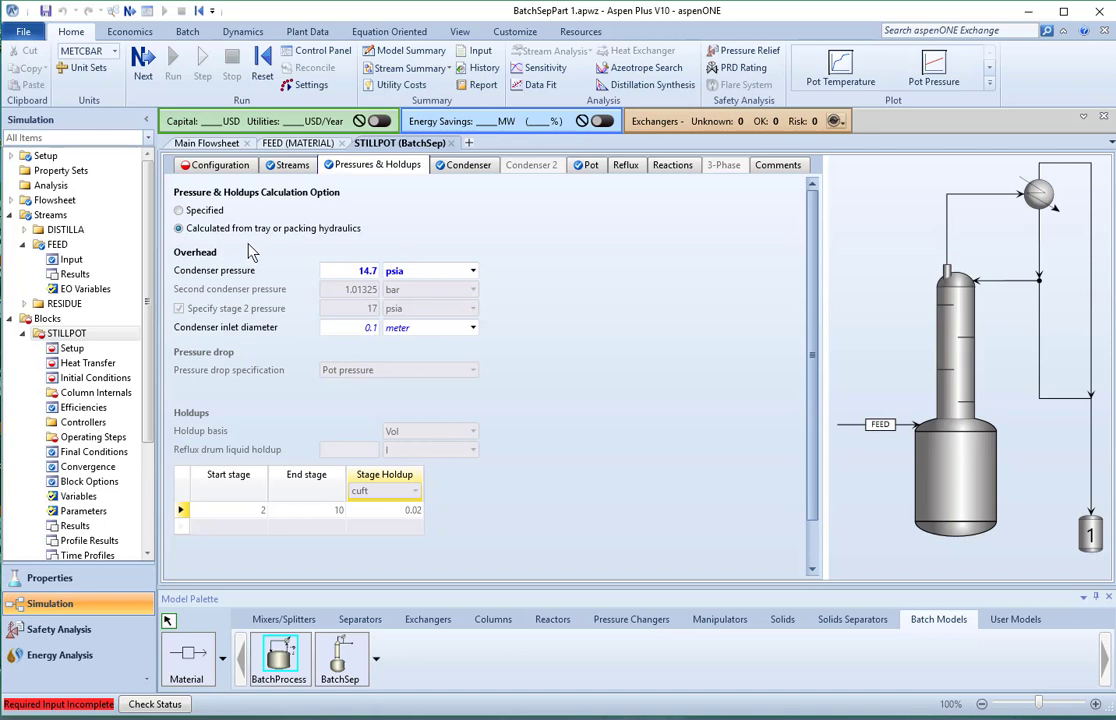
pyautogui.click(184, 210)
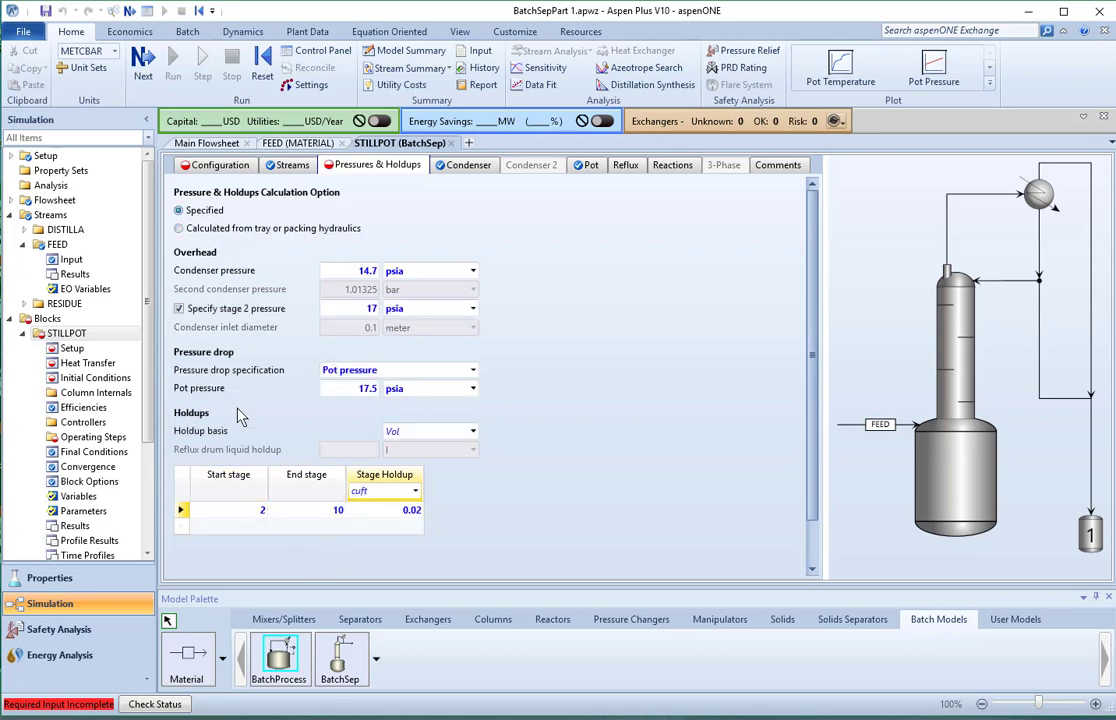
pyautogui.click(72, 348)
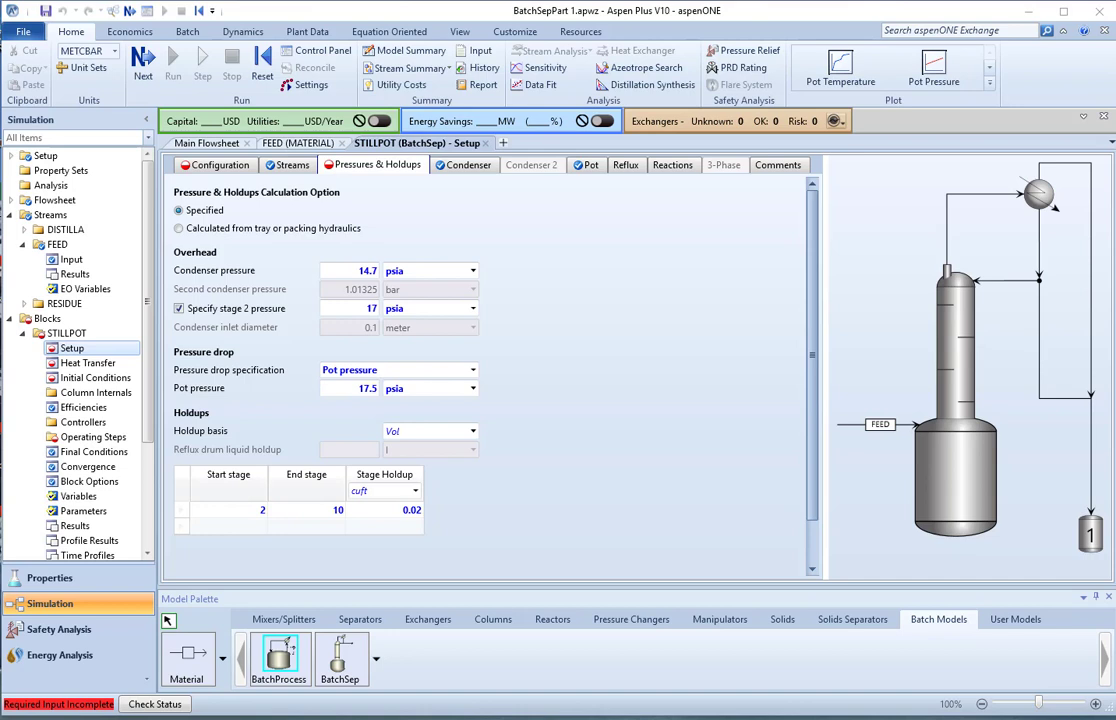
# Specify STILLPOT's shortcut heat transfer by Mole boilup rate and set it to 200 lbmol/hr
pyautogui.click(100, 366)
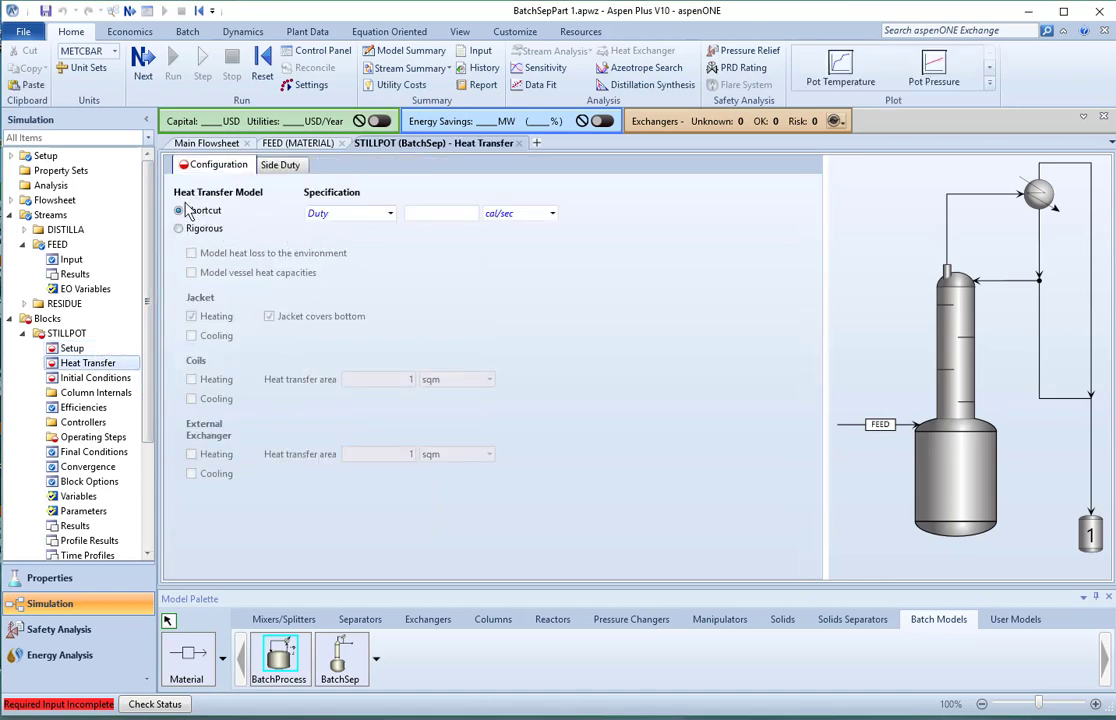
pyautogui.click(391, 214)
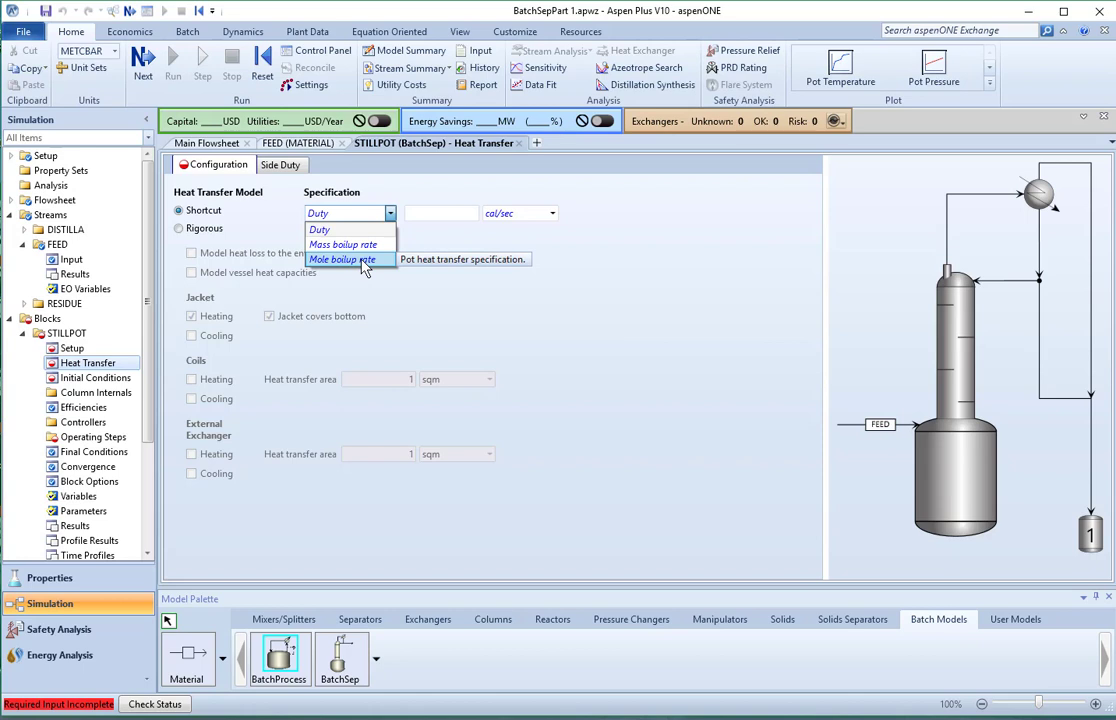
pyautogui.click(362, 262)
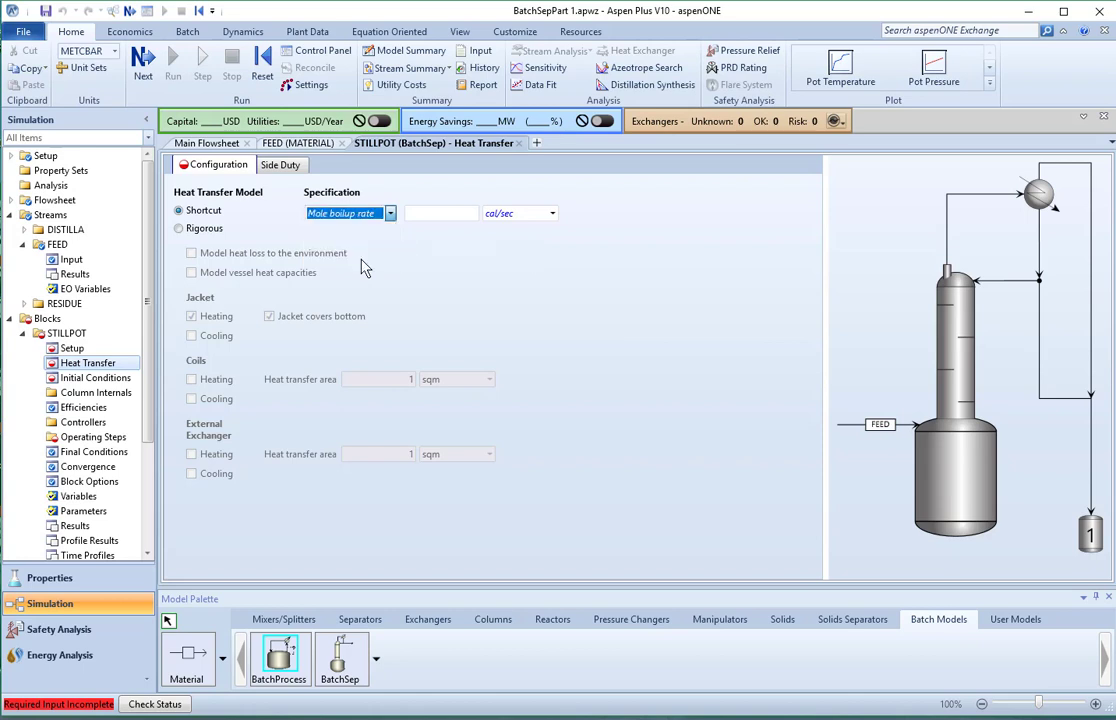
pyautogui.click(553, 215)
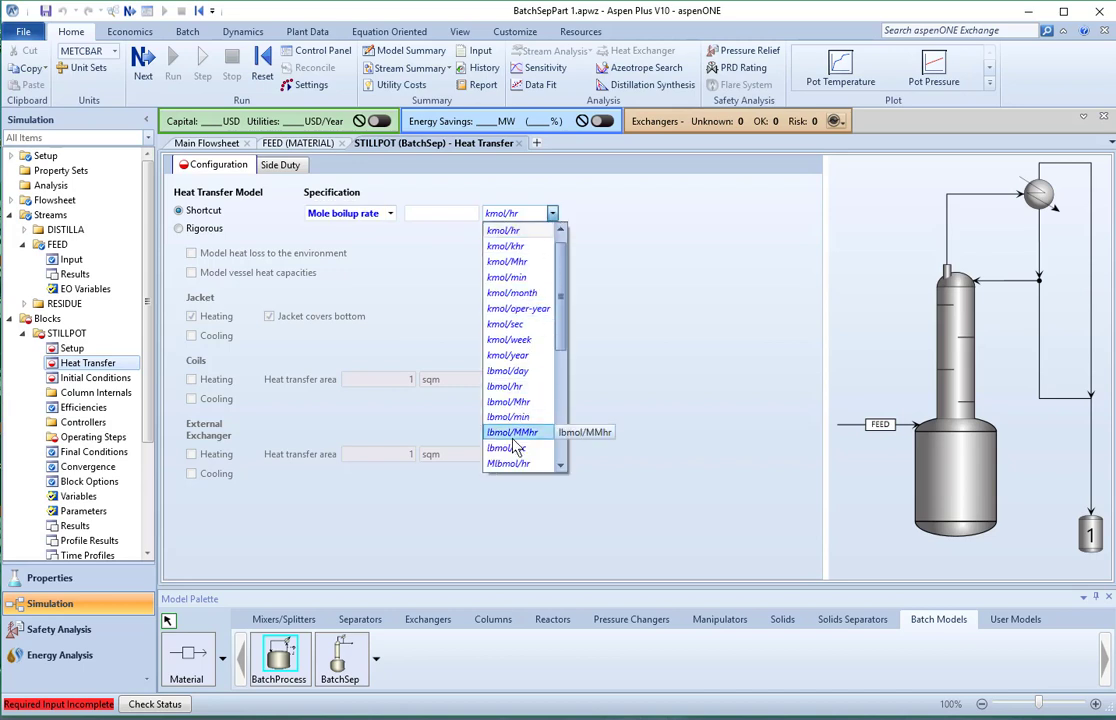
pyautogui.click(508, 387)
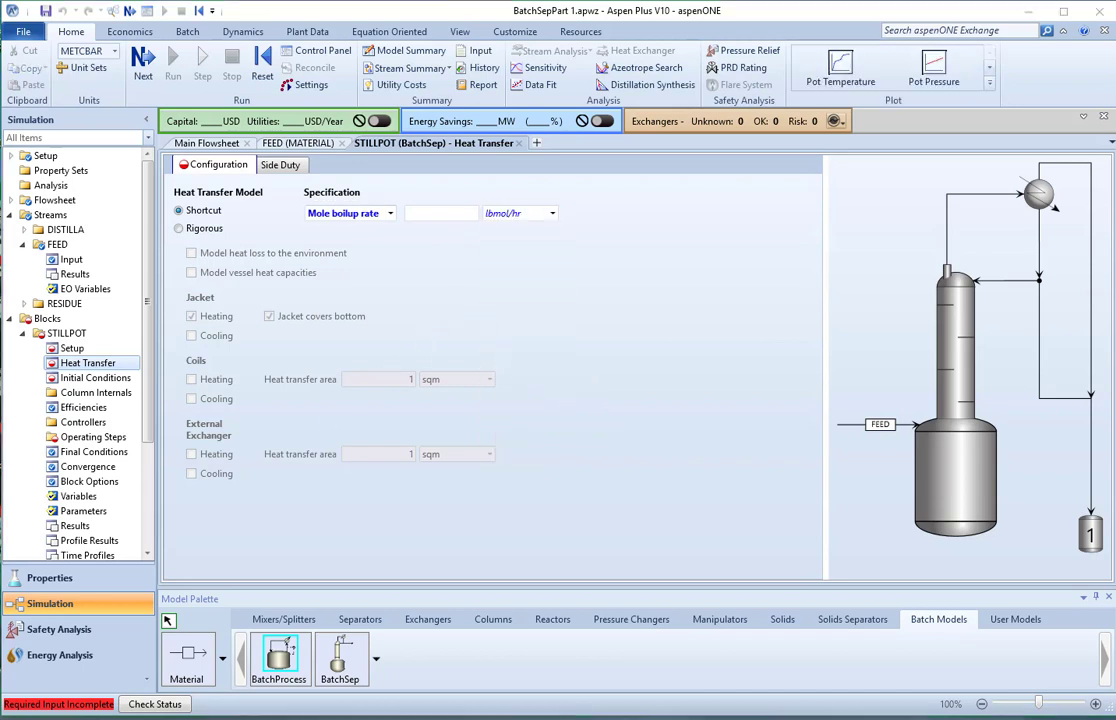
pyautogui.click(468, 212)
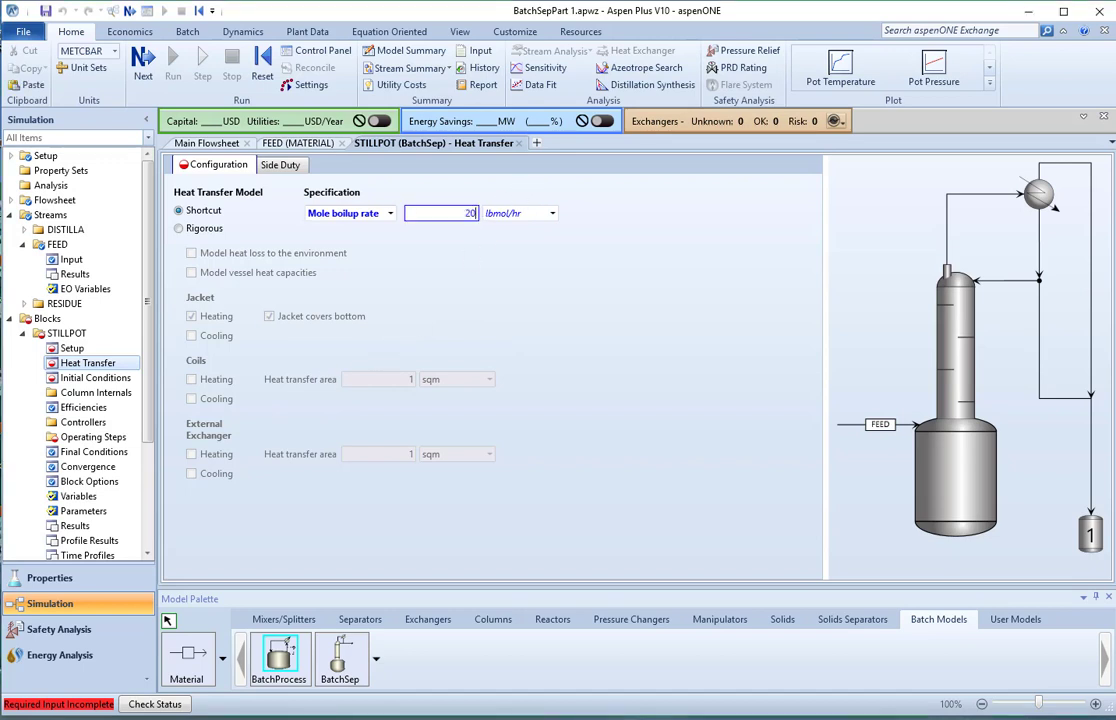
pyautogui.write('200')
pyautogui.click(588, 296)
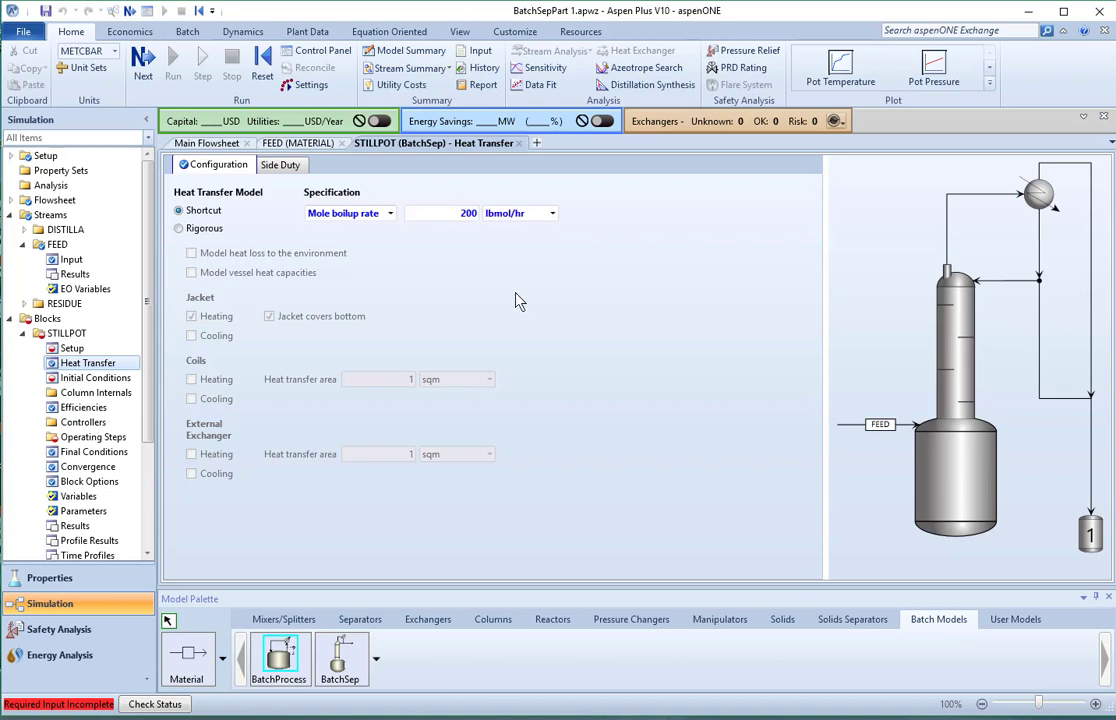
# Set the total initial charge in STILLPOT's initial conditions to 100 lbmol
pyautogui.click(92, 380)
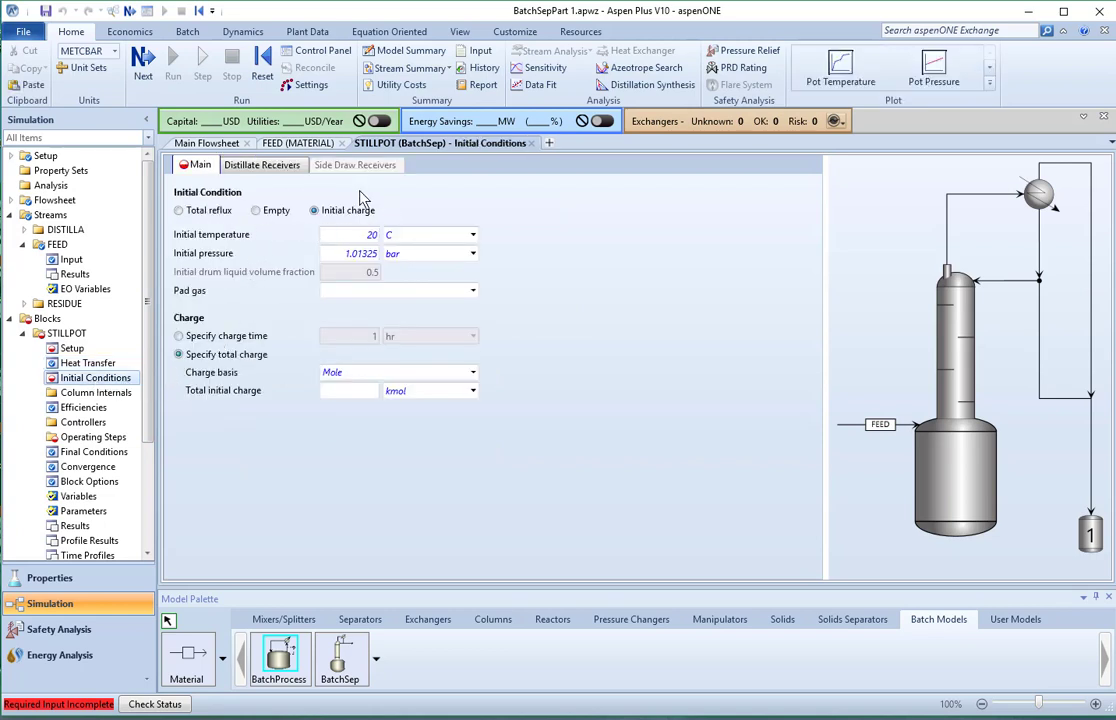
pyautogui.click(473, 391)
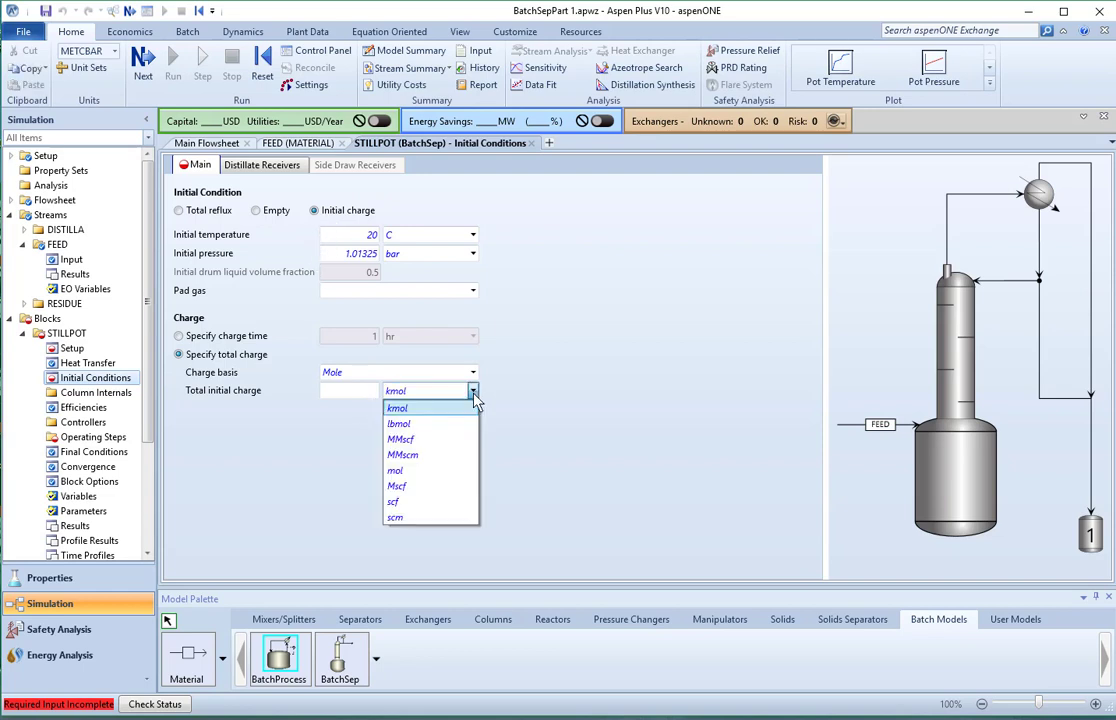
pyautogui.click(399, 423)
pyautogui.click(337, 391)
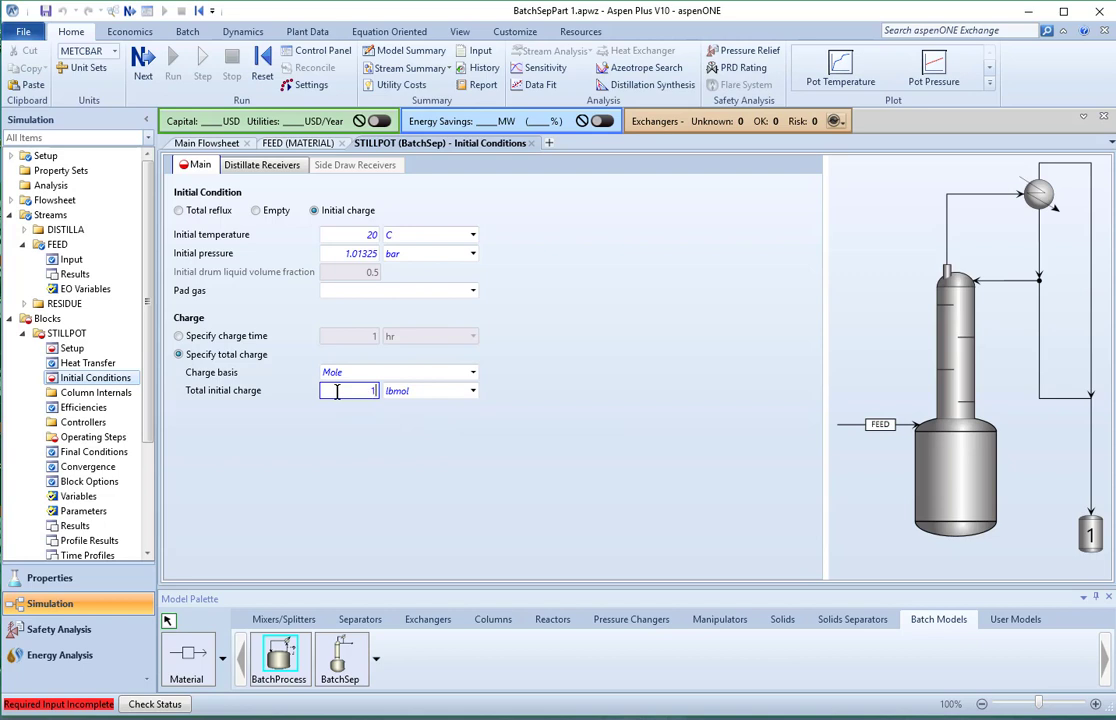
pyautogui.write('100')
pyautogui.click(382, 457)
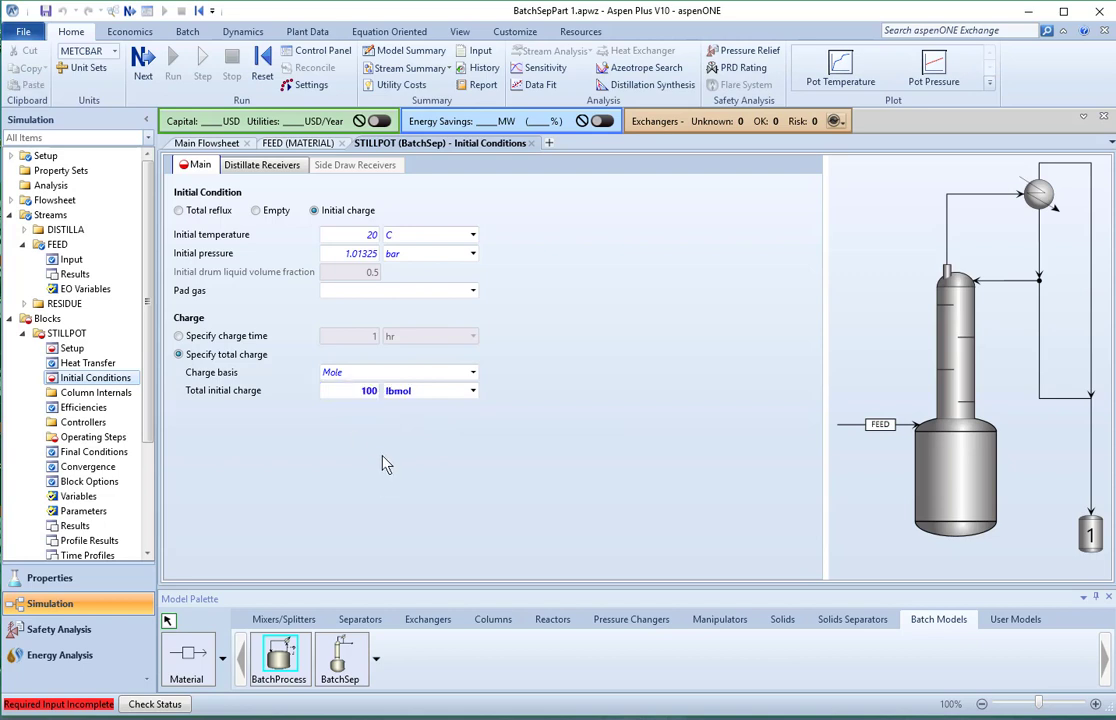
# Set the initial pressure in STILLPOT's initial conditions to 17.5 psia and choose MCB as the pad gas
pyautogui.click(474, 257)
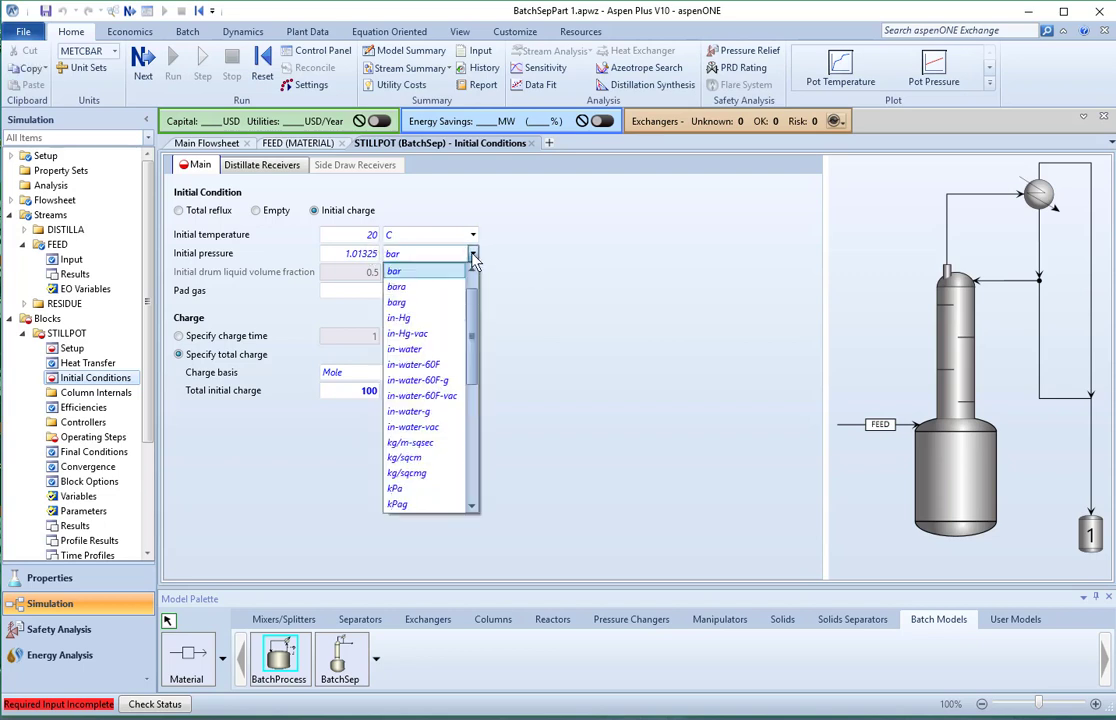
pyautogui.scroll(-6, 441, 488)
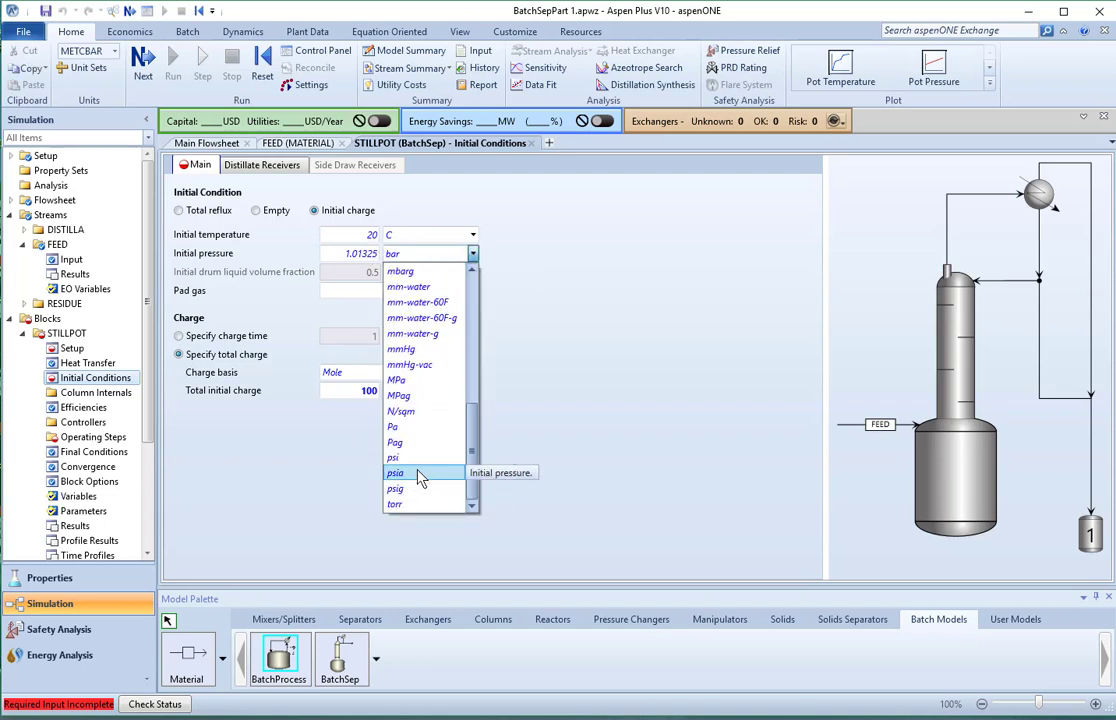
pyautogui.click(395, 473)
pyautogui.click(352, 256)
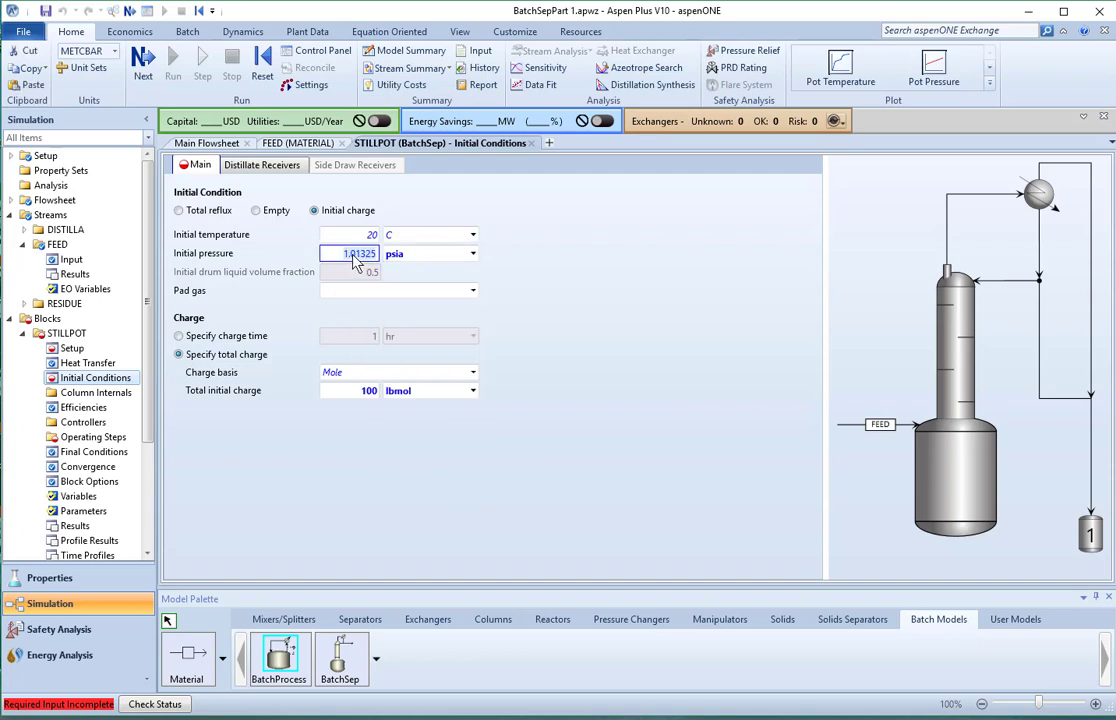
pyautogui.write('14.')
pyautogui.press('BackSpace')
pyautogui.press('BackSpace')
pyautogui.write('7.5')
pyautogui.press('Return')
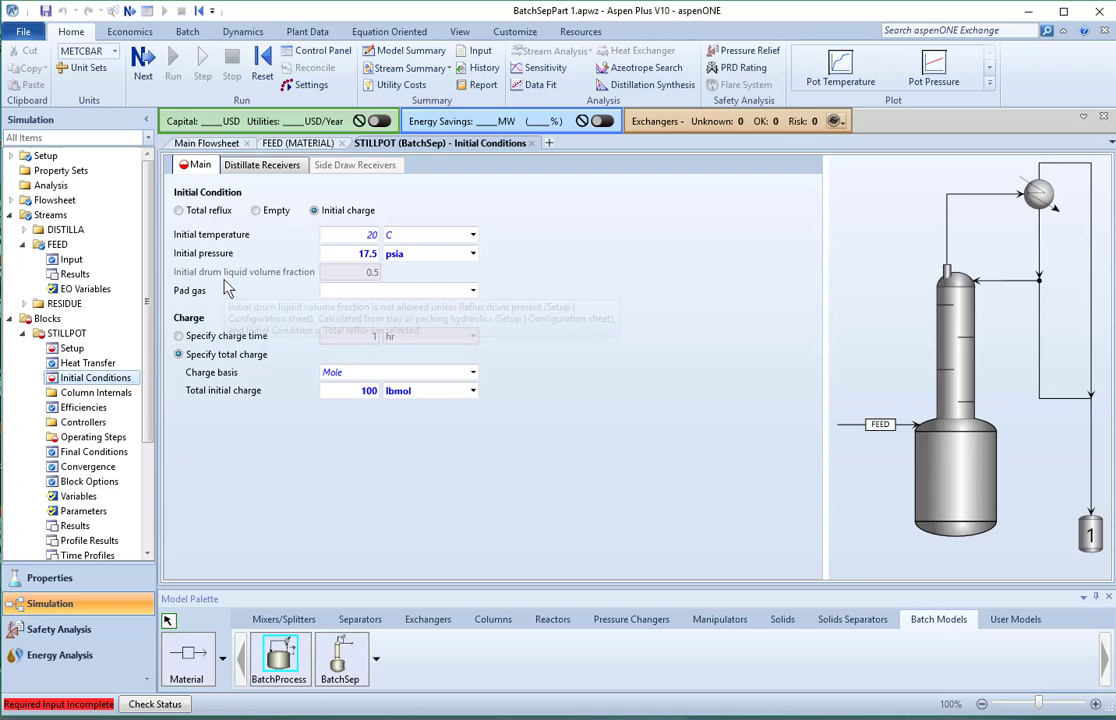
pyautogui.click(472, 291)
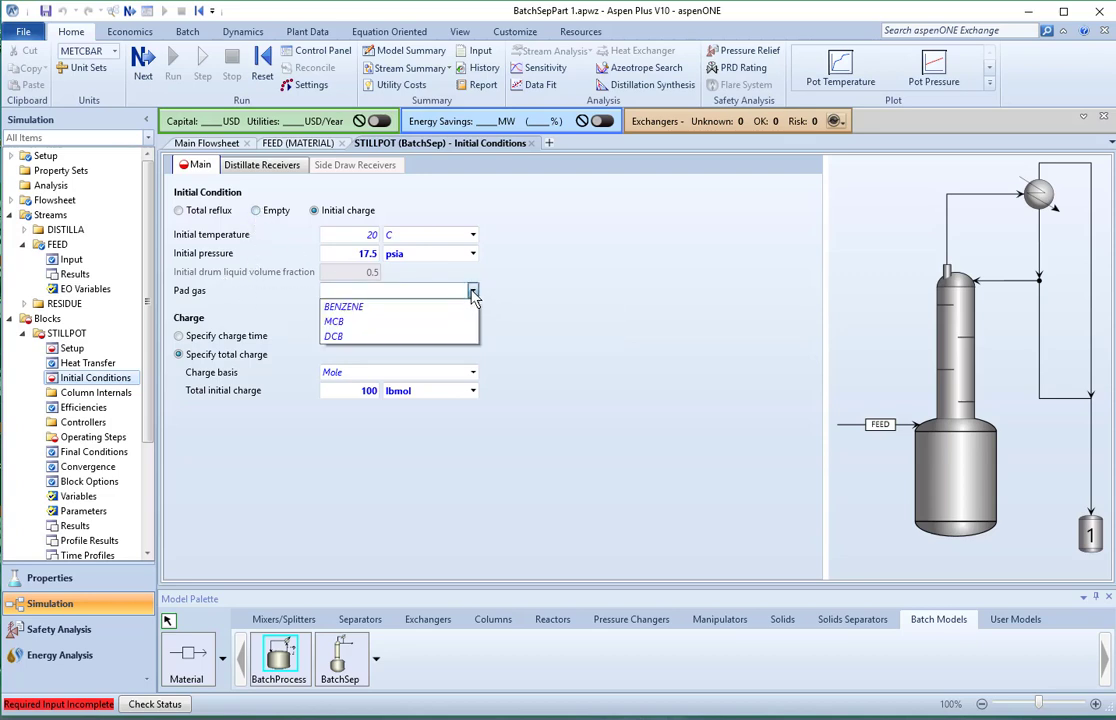
pyautogui.click(430, 322)
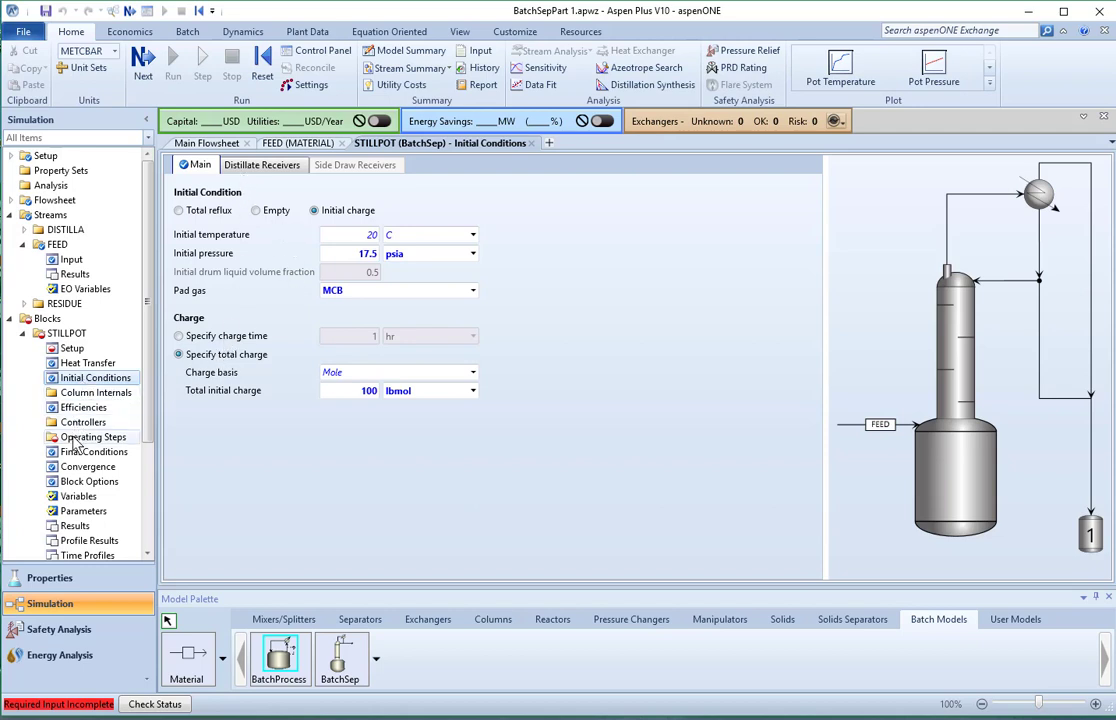
# Enable the calculation of transport properties in STILLPOT's setup configuration
pyautogui.click(71, 349)
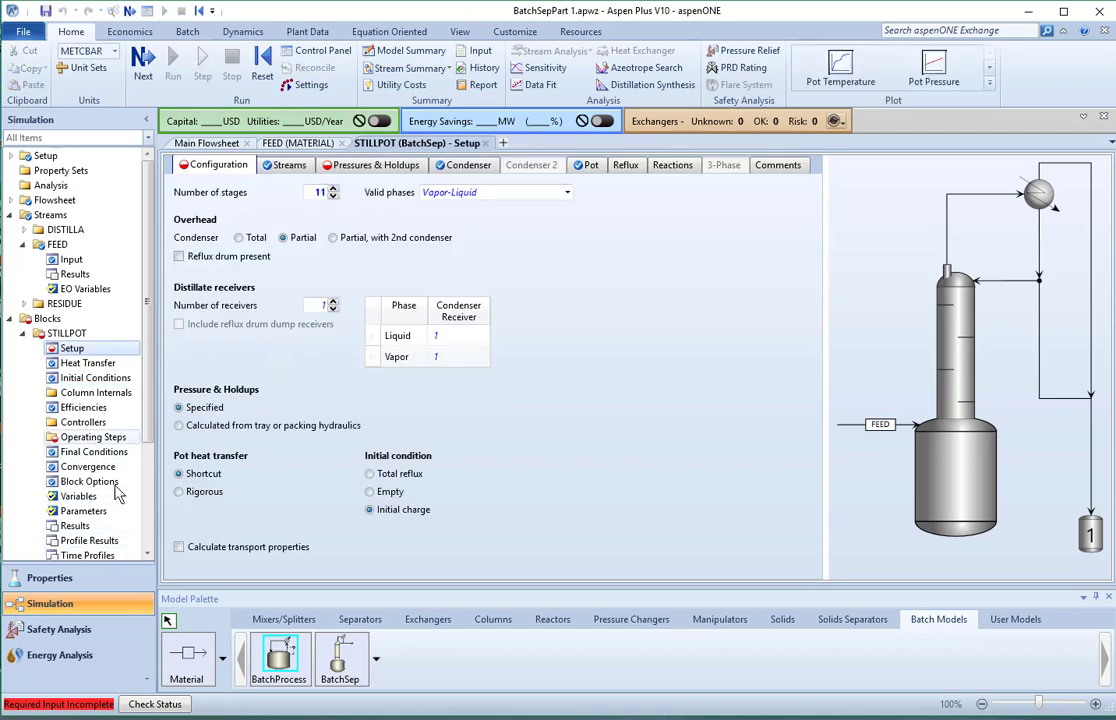
pyautogui.click(197, 546)
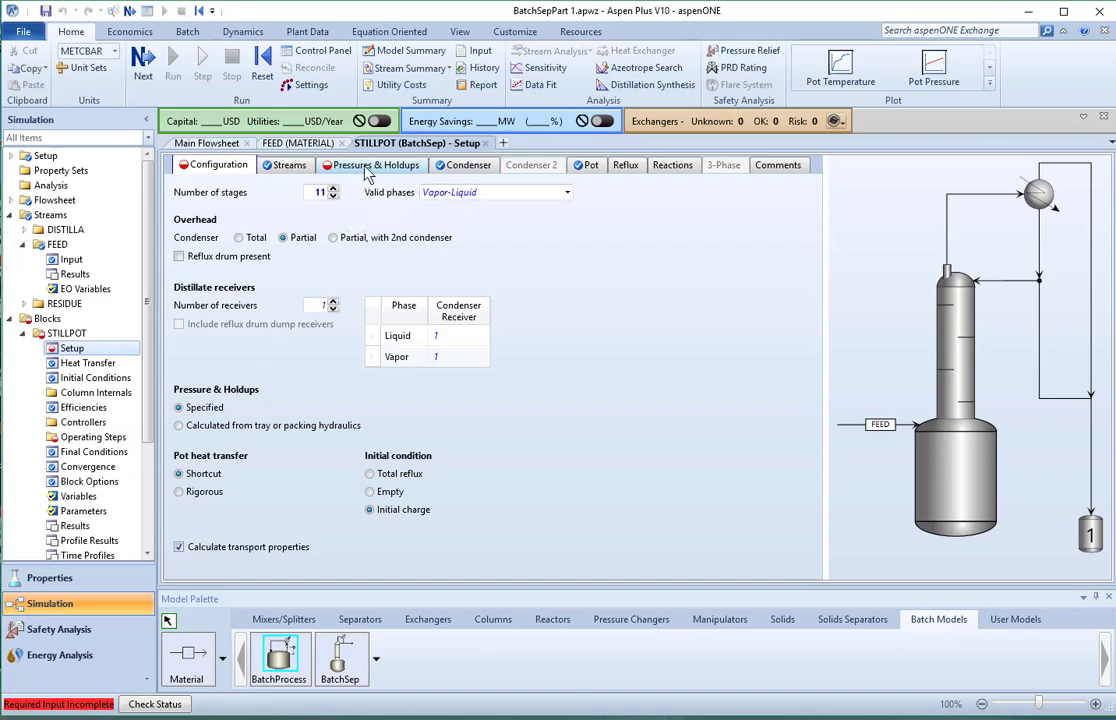
# Open the list of operating steps for the STILLPOT block
pyautogui.click(88, 440)
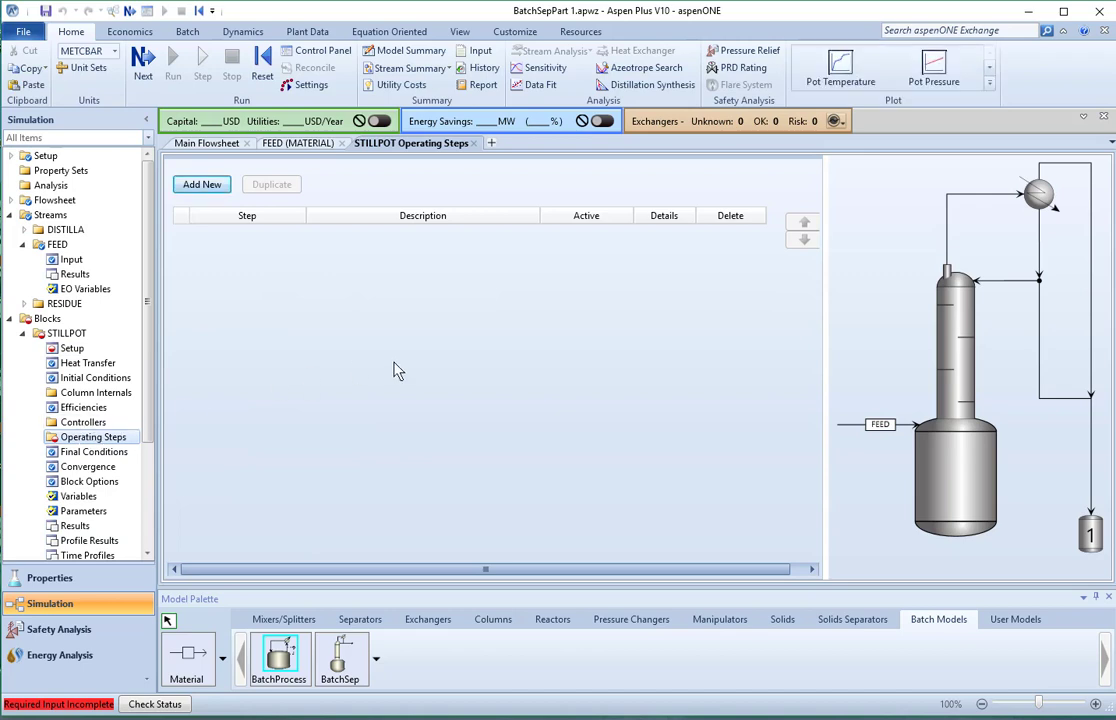